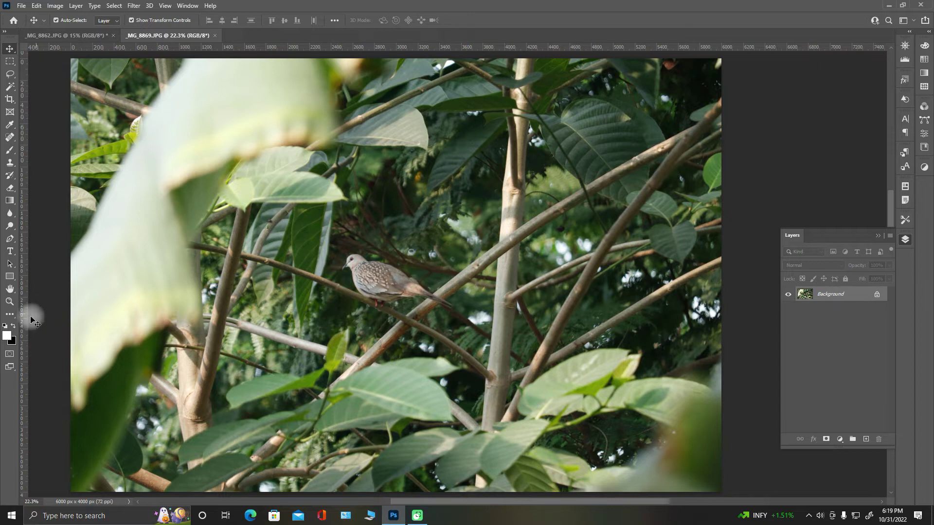
# - Switch to the _MG_8862.JPG document and view the whole photo
pyautogui.click(9, 301)
pyautogui.moveTo(370, 285); pyautogui.dragTo(292, 288)
pyautogui.click(73, 37)
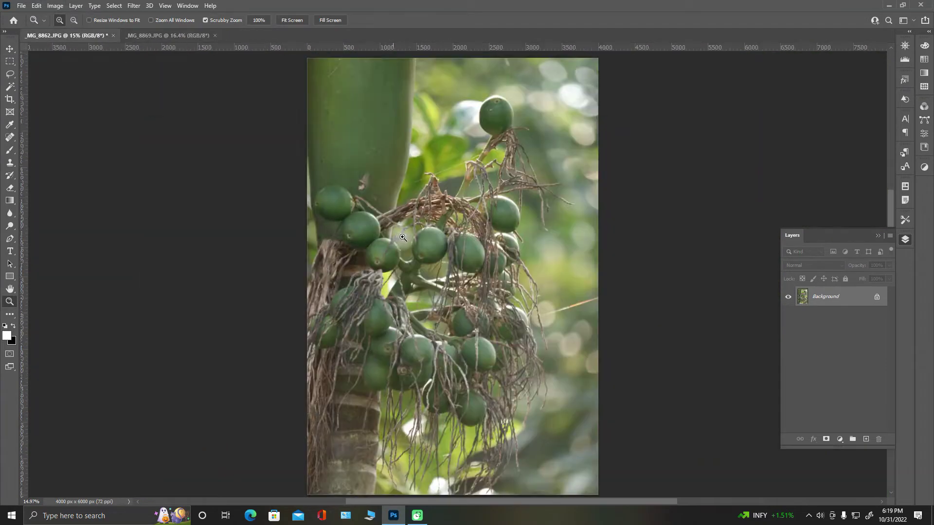
pyautogui.moveTo(402, 237)
pyautogui.mouseDown()
pyautogui.moveTo(435, 241)
pyautogui.moveTo(417, 243)
pyautogui.mouseUp()
pyautogui.moveTo(851, 295); pyautogui.dragTo(5, 49)
pyautogui.click(5, 48)
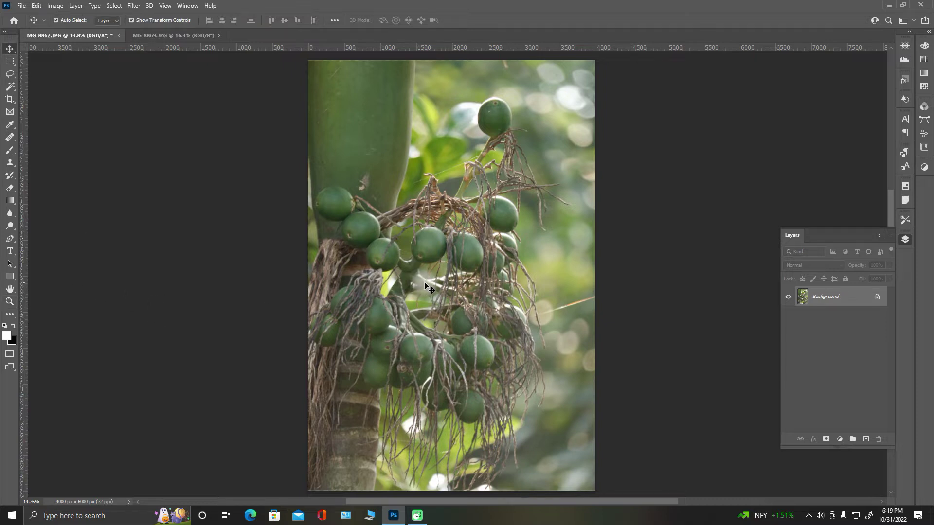
# - Crop the photo slightly inward on all sides to about 3783 x 5729 px
pyautogui.click(10, 99)
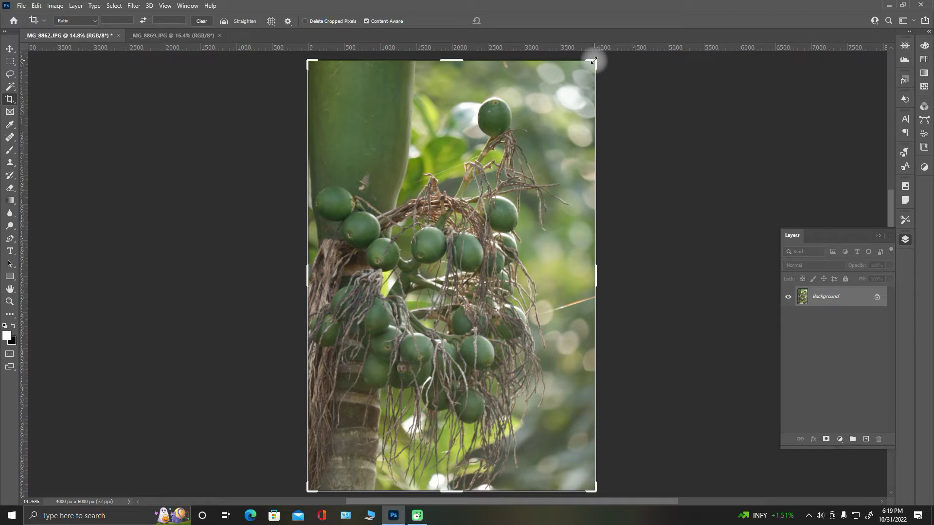
pyautogui.moveTo(593, 60); pyautogui.dragTo(586, 71)
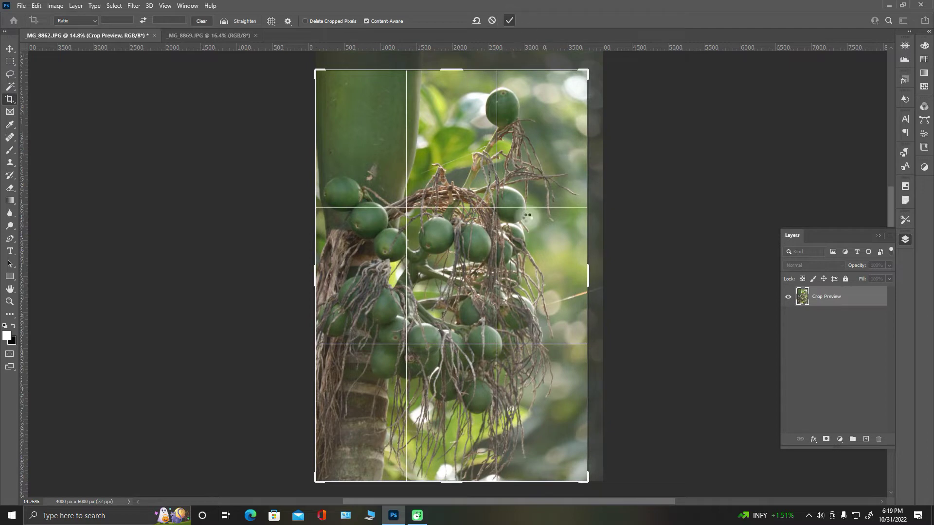
pyautogui.press('Return')
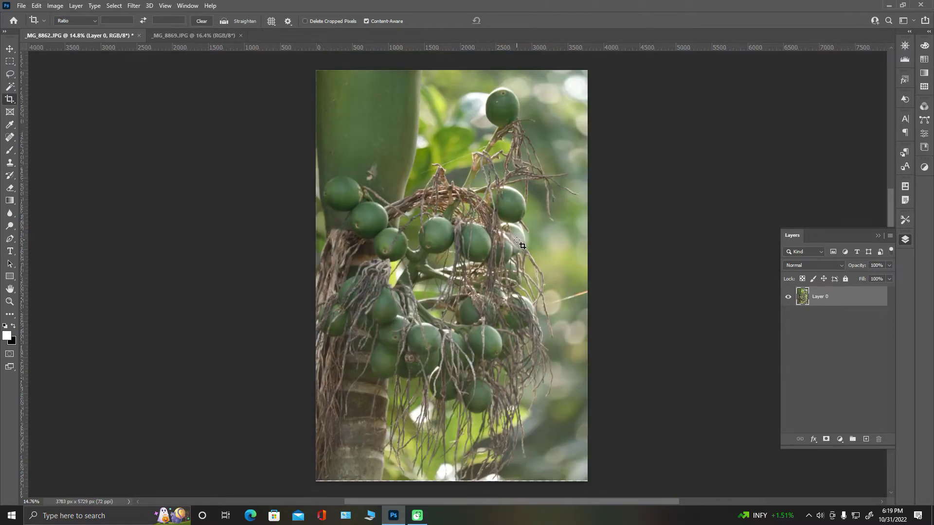
pyautogui.press('v')
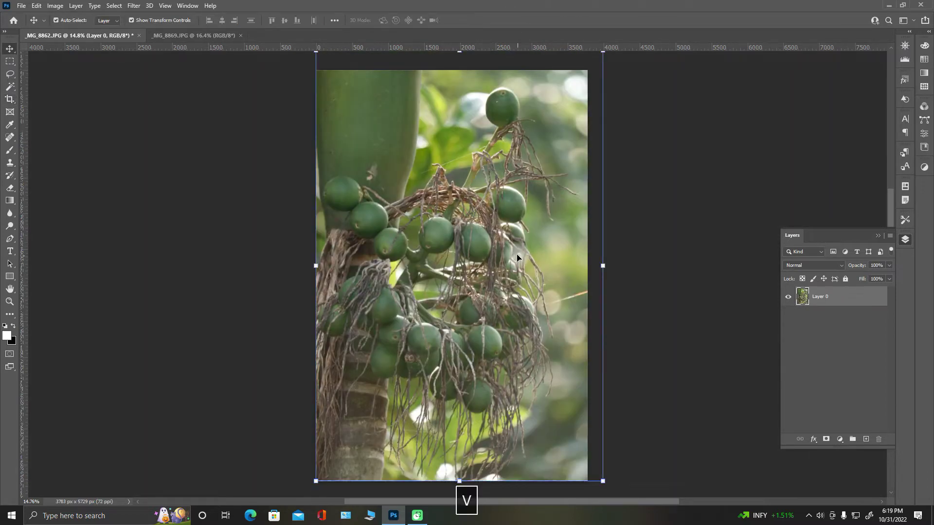
# - Duplicate Layer 0 and open the Camera Raw Filter on the copy
pyautogui.click(690, 257)
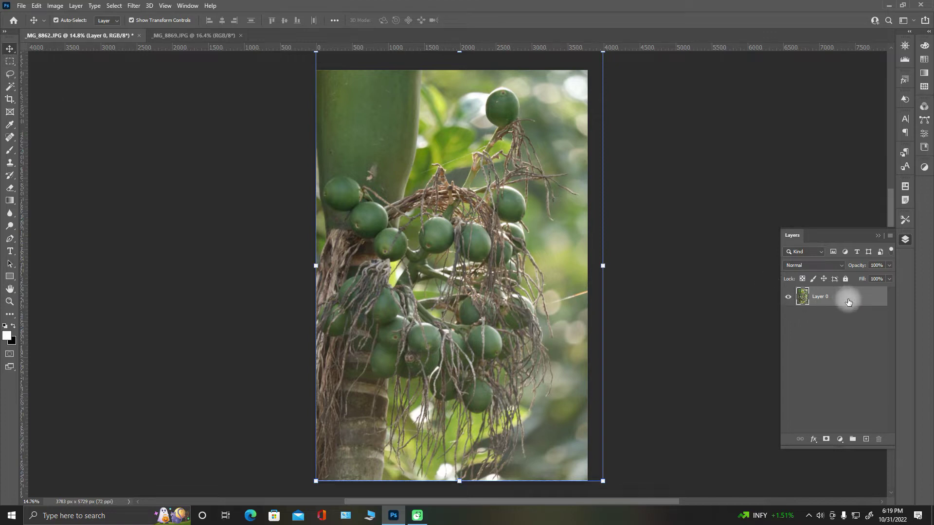
pyautogui.hotkey('ctrl', 'j')
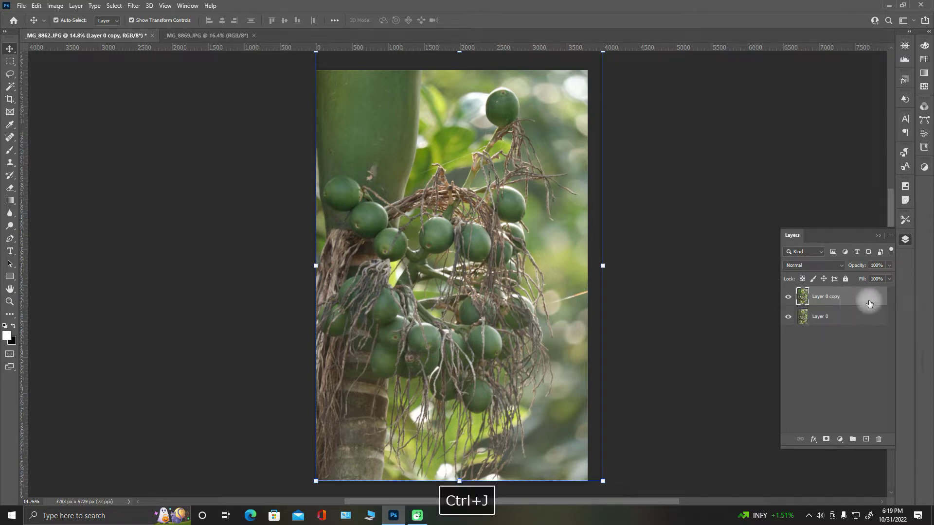
pyautogui.press('ctrl')
pyautogui.hotkey('ctrl', 'shift', 'a')
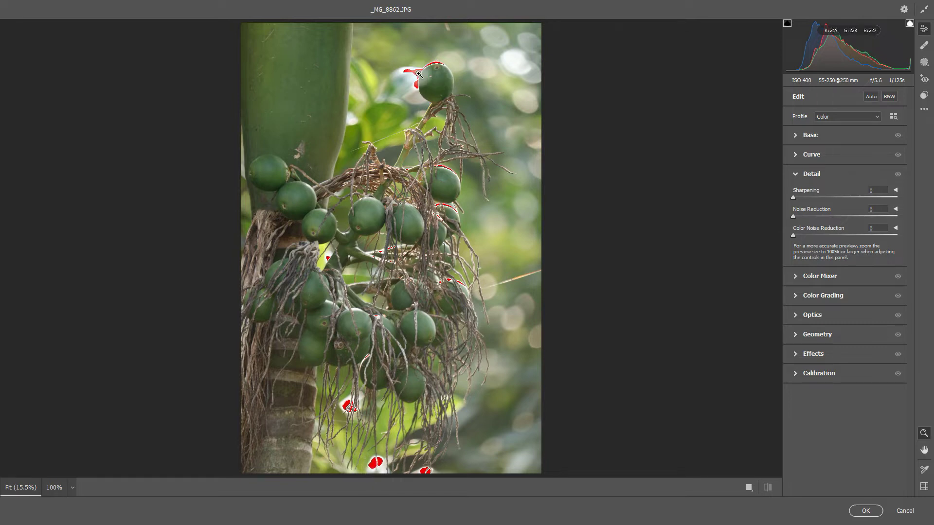
# - Toggle the shadow and highlight clipping warnings to examine clipped areas, leaving the highlight warning on
pyautogui.click(909, 22)
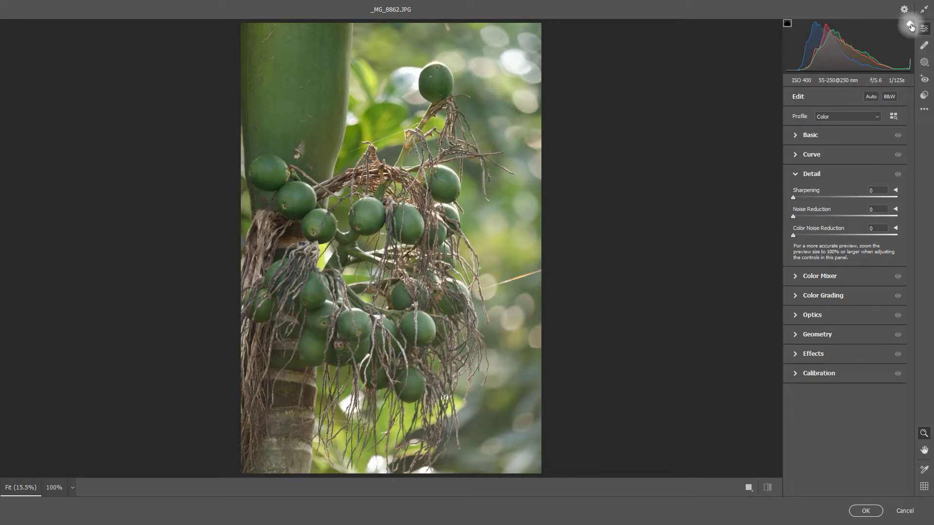
pyautogui.click(787, 26)
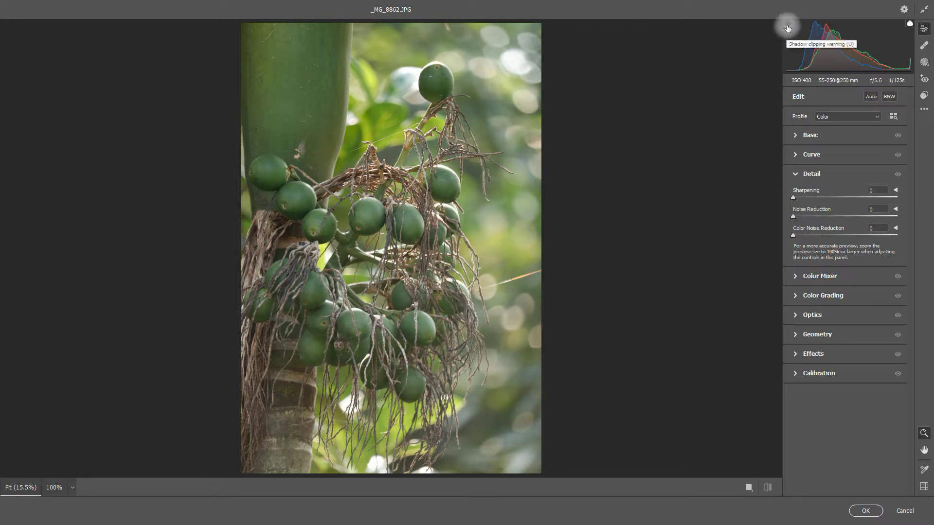
pyautogui.click(909, 23)
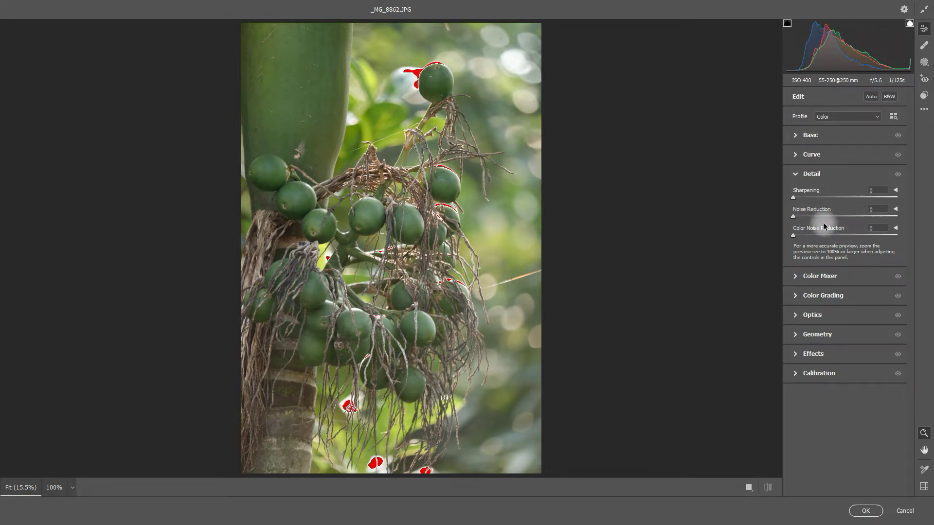
# - Try a Contrast of +32 in the Basic adjustments and return it to 0
pyautogui.click(845, 135)
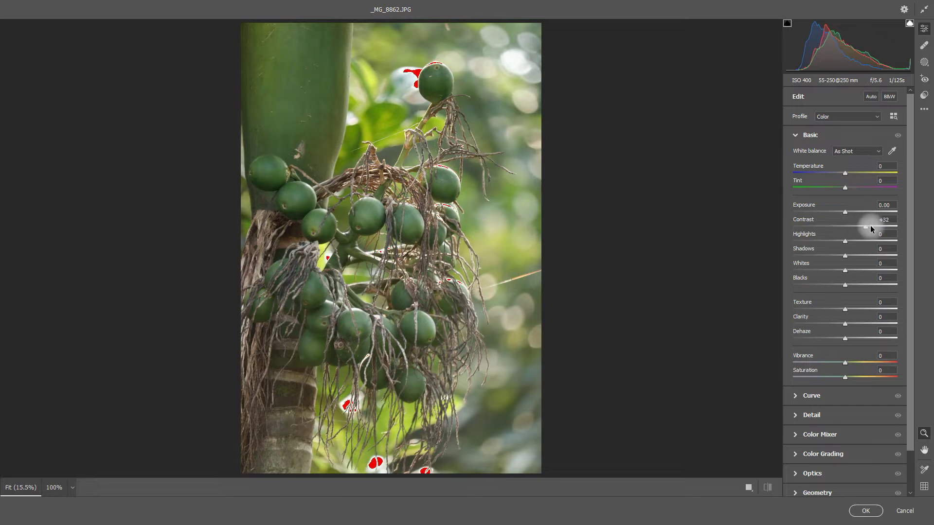
pyautogui.moveTo(870, 225); pyautogui.dragTo(845, 229)
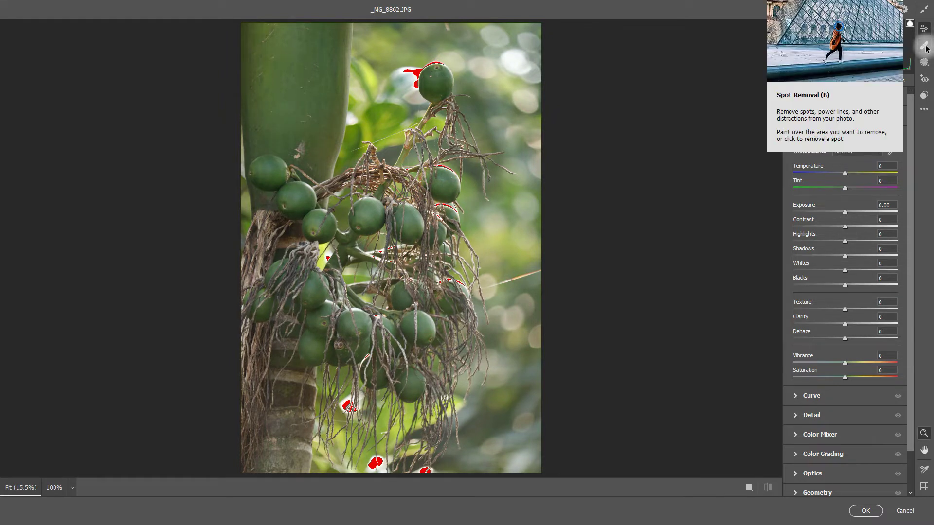
# - Try a Color Range mask sampled from the blurred background with Hue at -125.1, and discard the mask
pyautogui.click(925, 64)
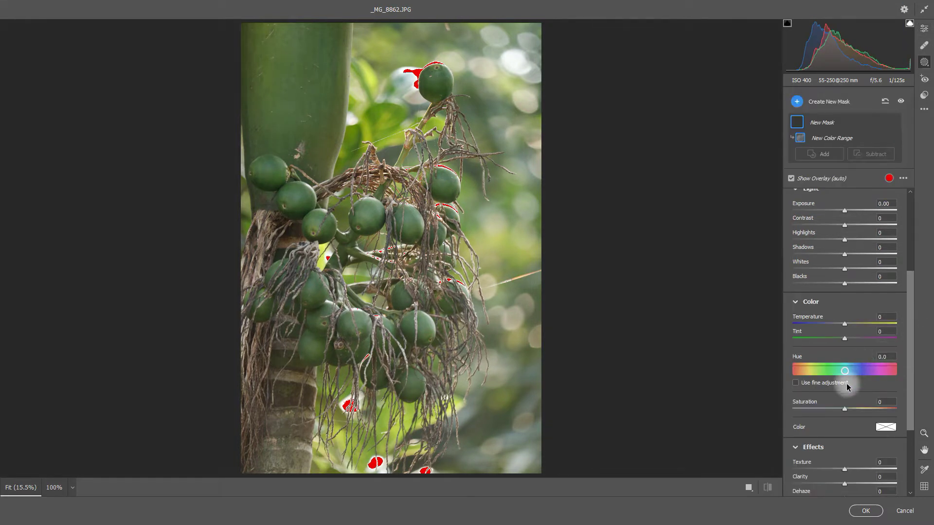
pyautogui.moveTo(844, 371)
pyautogui.mouseDown()
pyautogui.moveTo(883, 374)
pyautogui.moveTo(800, 369)
pyautogui.moveTo(830, 369)
pyautogui.mouseUp()
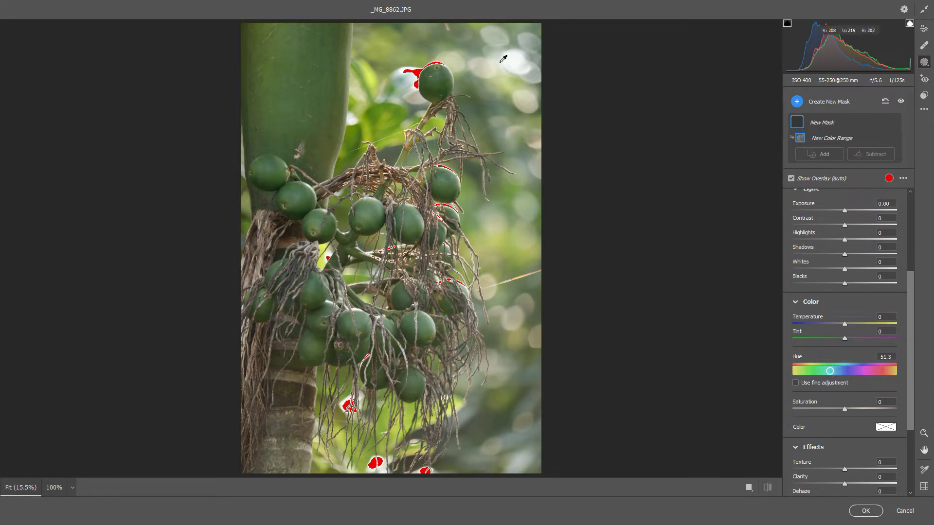
pyautogui.click(512, 88)
pyautogui.moveTo(829, 371); pyautogui.dragTo(808, 372)
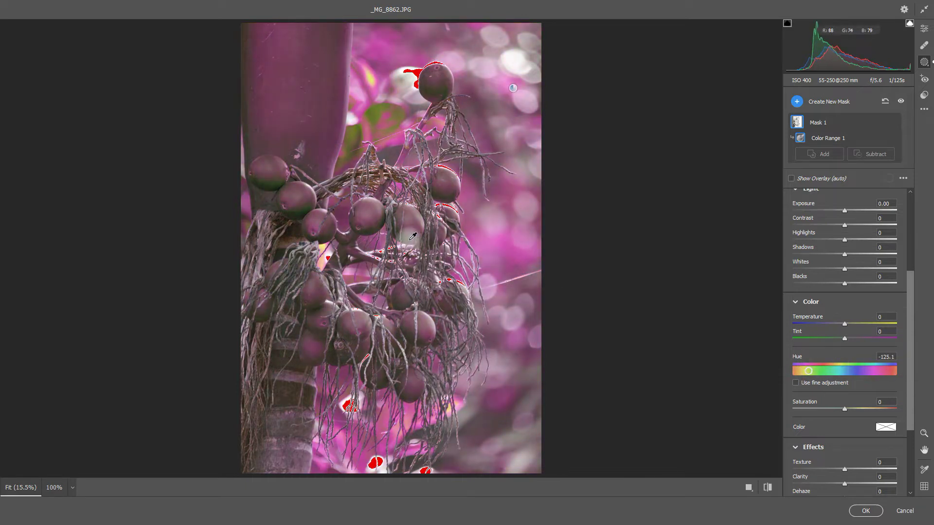
pyautogui.click(885, 102)
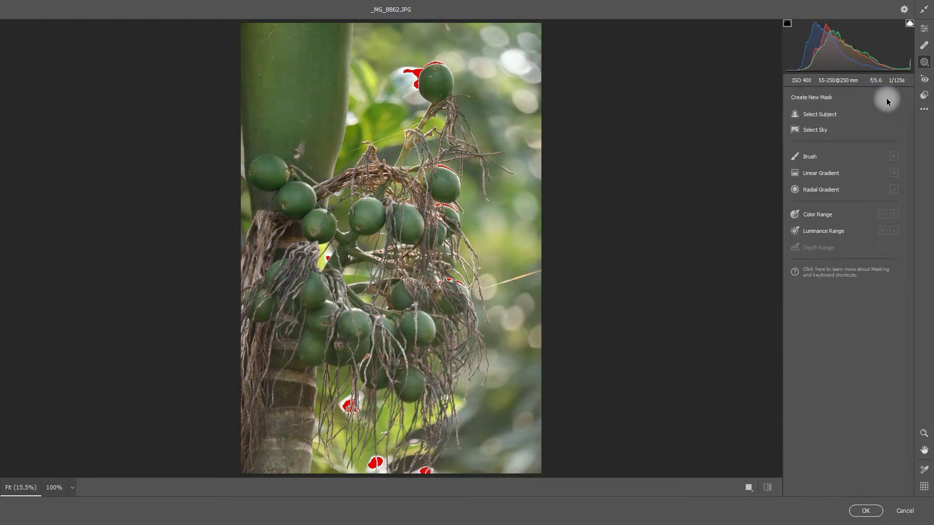
# - In the Basic adjustments, set Contrast to +34, Highlights to -57, Shadows to -17 and Whites to -6
pyautogui.click(923, 29)
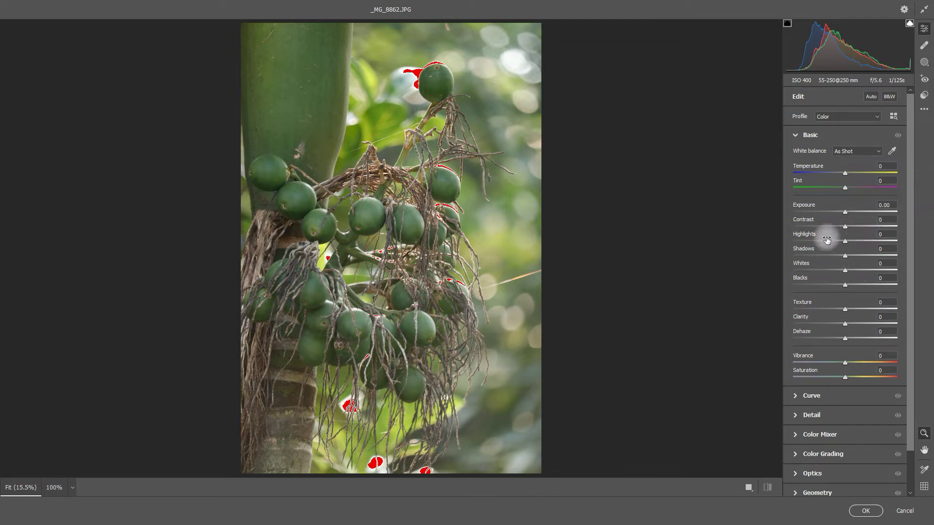
pyautogui.moveTo(837, 227); pyautogui.dragTo(862, 226)
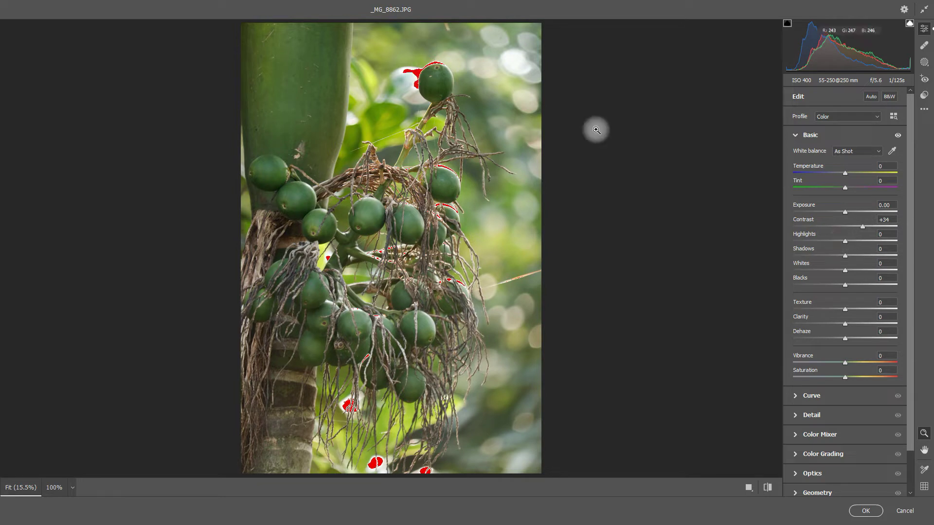
pyautogui.click(847, 240)
pyautogui.moveTo(832, 243); pyautogui.dragTo(814, 241)
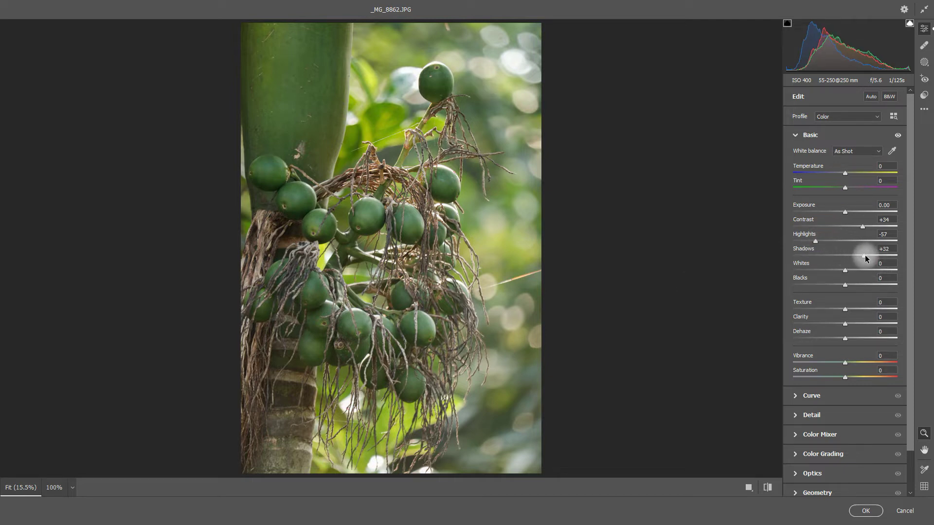
pyautogui.moveTo(865, 256); pyautogui.dragTo(842, 275)
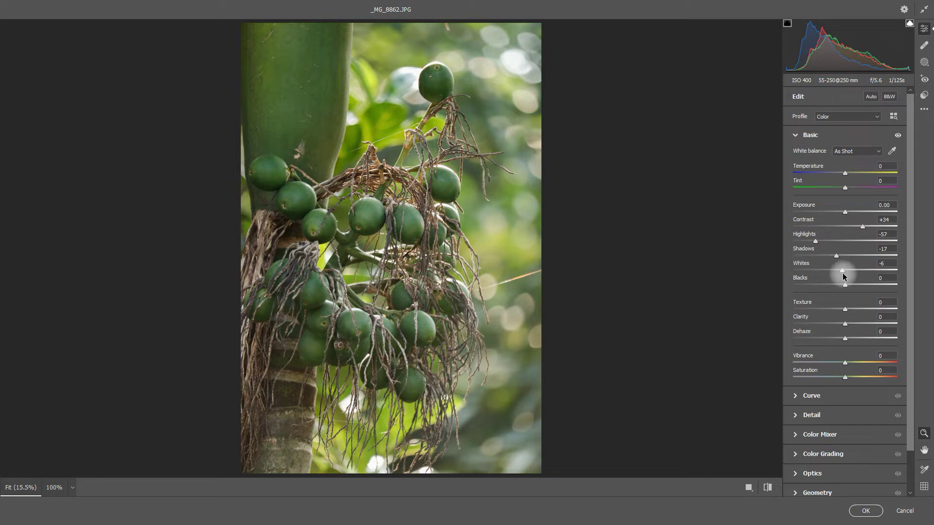
# - Set Clarity to +17, Vibrance to +26 and Saturation to -7, and compare the photo before and after
pyautogui.moveTo(845, 323); pyautogui.dragTo(849, 326)
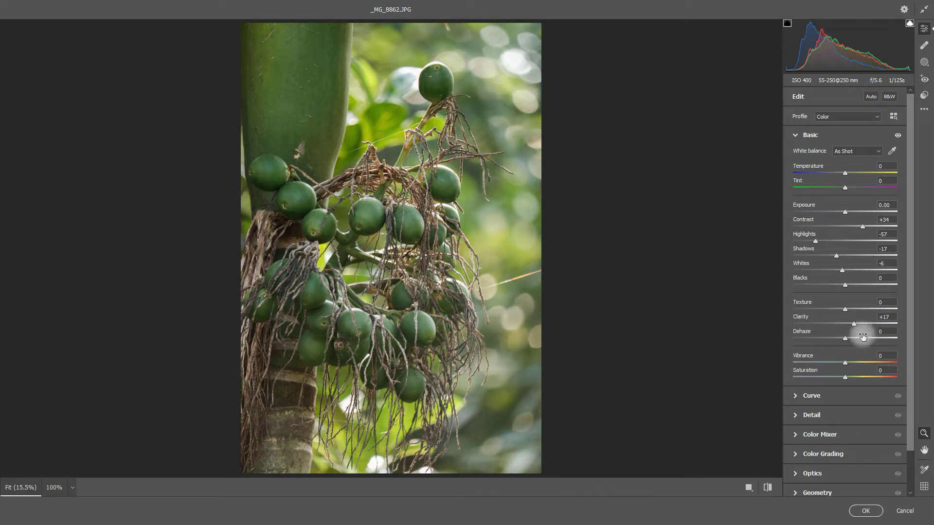
pyautogui.click(844, 363)
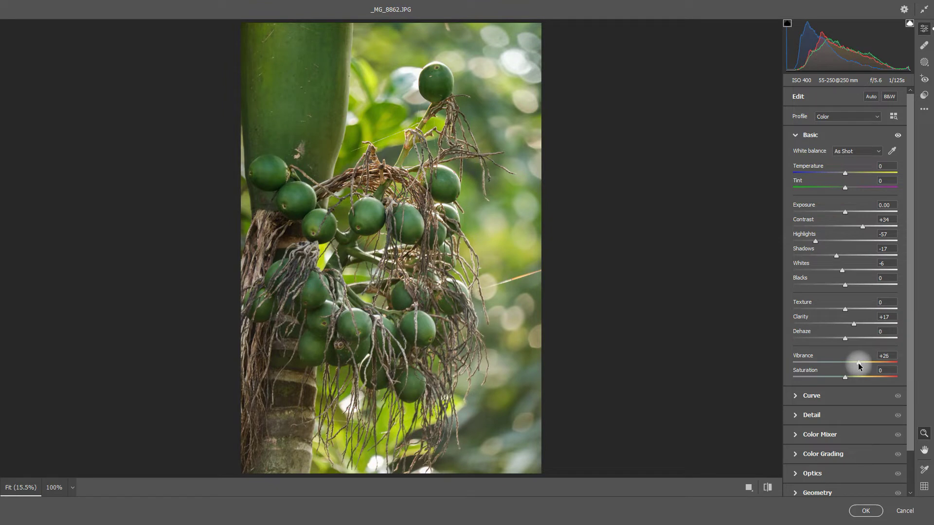
pyautogui.click(835, 382)
pyautogui.click(859, 366)
pyautogui.moveTo(844, 377); pyautogui.dragTo(838, 376)
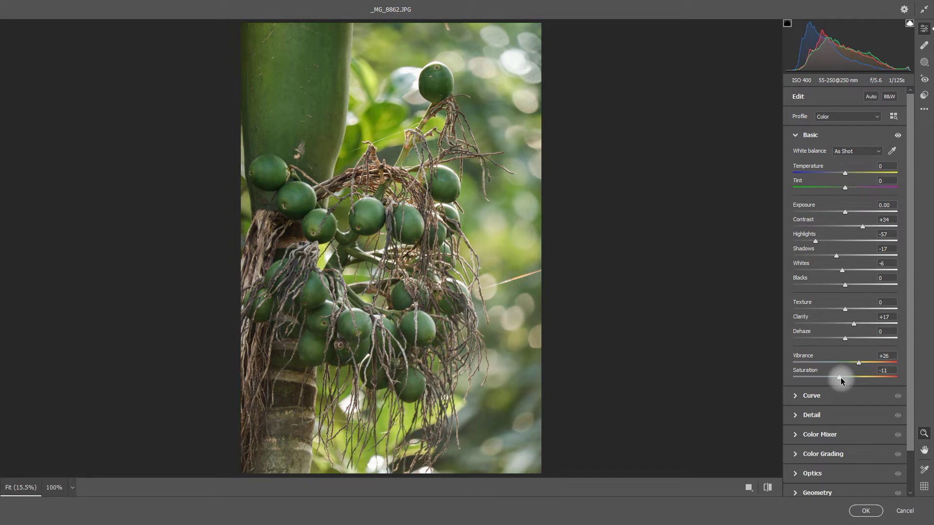
pyautogui.moveTo(840, 378); pyautogui.dragTo(842, 378)
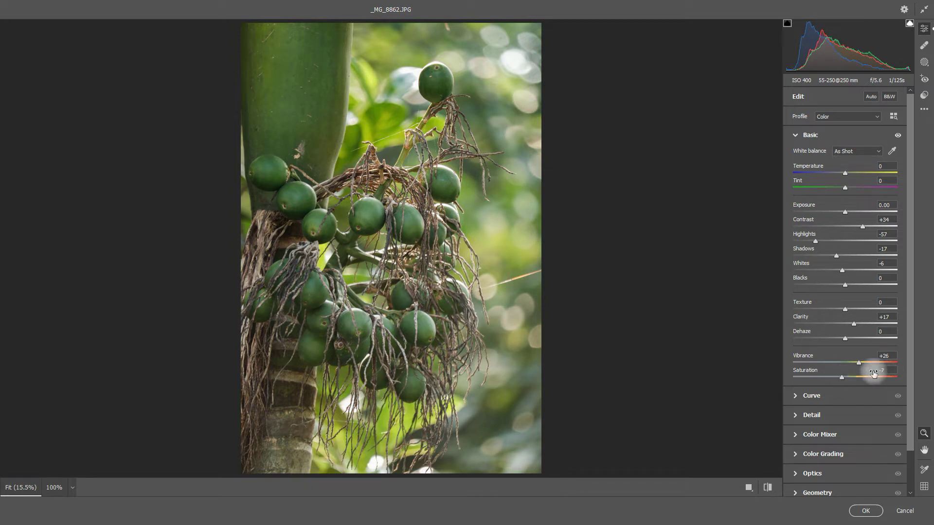
pyautogui.click(767, 487)
pyautogui.click(767, 488)
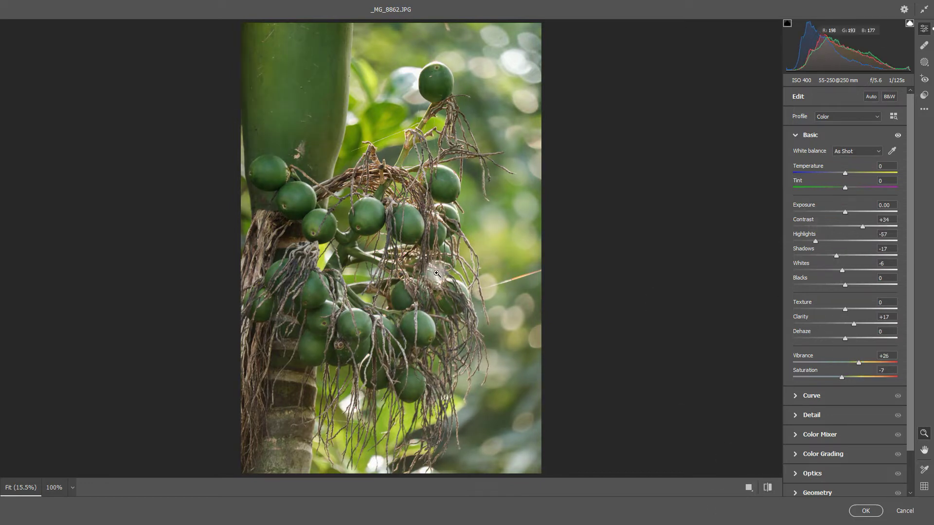
# - Set the Color Mixer saturation to -8 for Yellows and +12 for Greens, and apply the Camera Raw adjustments
pyautogui.click(859, 433)
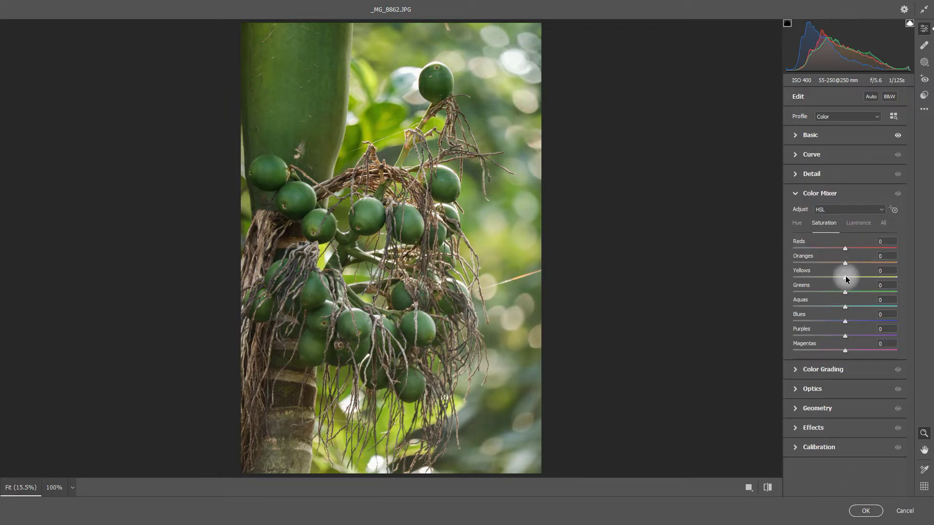
pyautogui.click(847, 292)
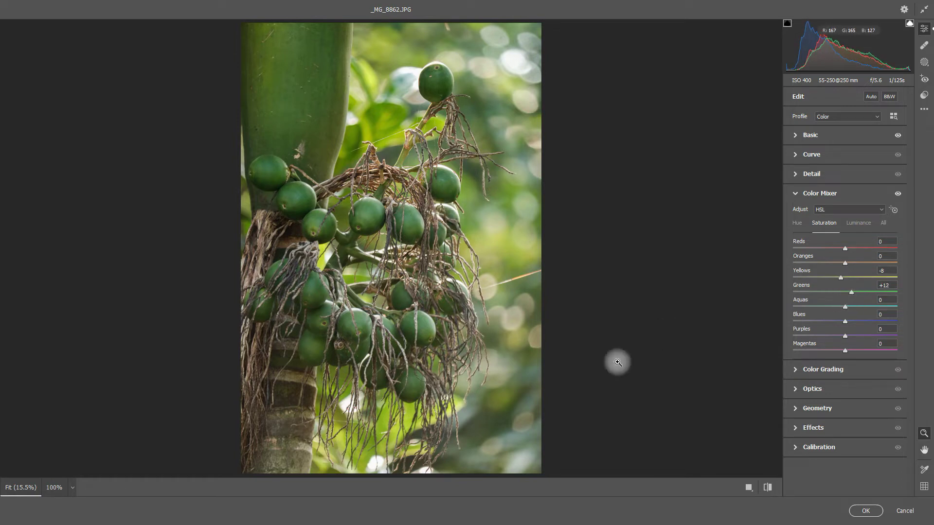
pyautogui.click(865, 510)
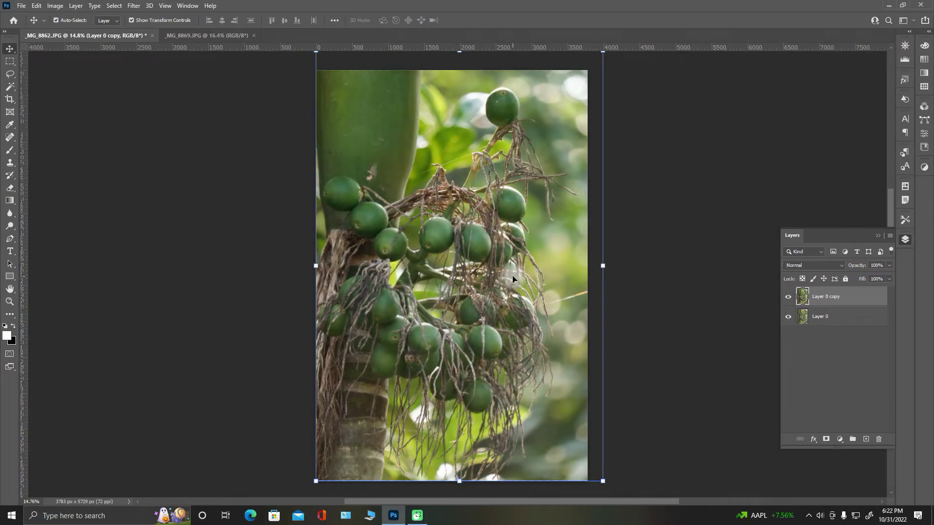
# - Export the edited photo as a JPG at 100% quality, saving it as _MG_8862.jpg on New Volume (G:)
pyautogui.click(21, 5)
pyautogui.moveTo(53, 156)
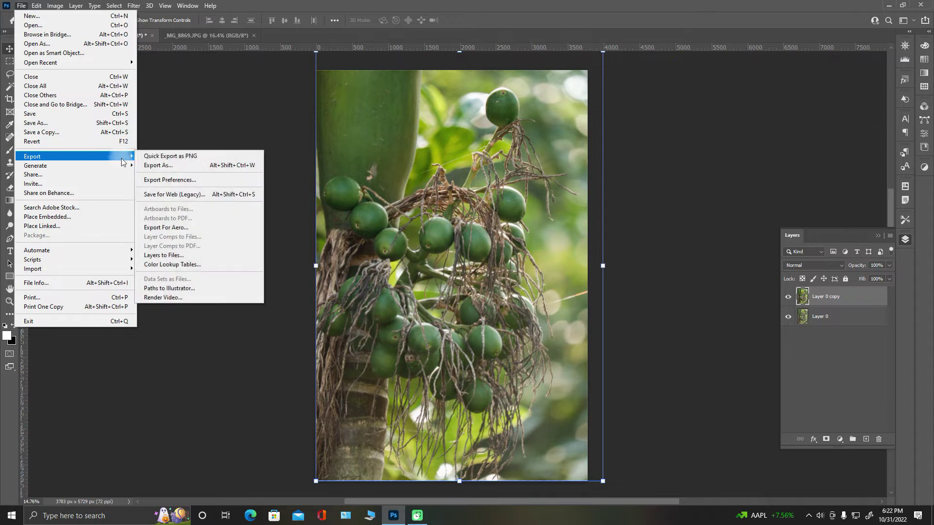
pyautogui.click(152, 169)
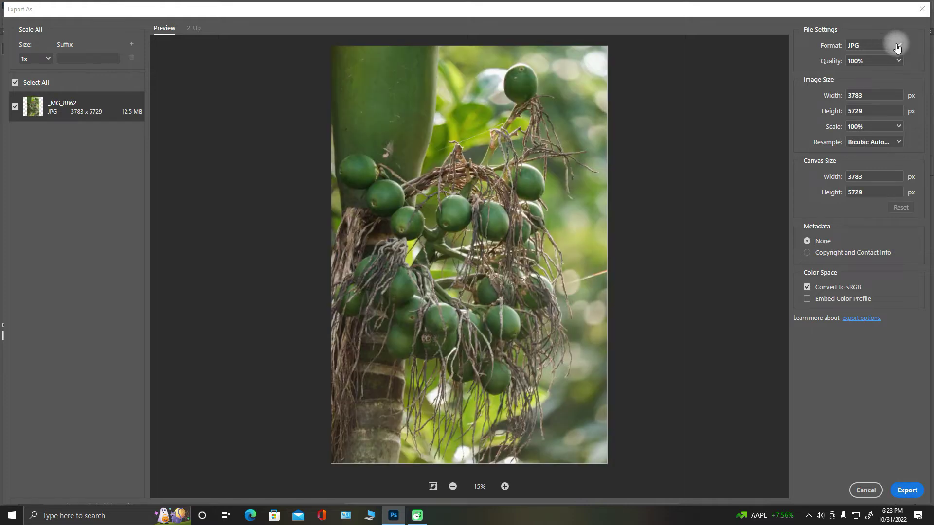
pyautogui.click(897, 47)
pyautogui.click(920, 44)
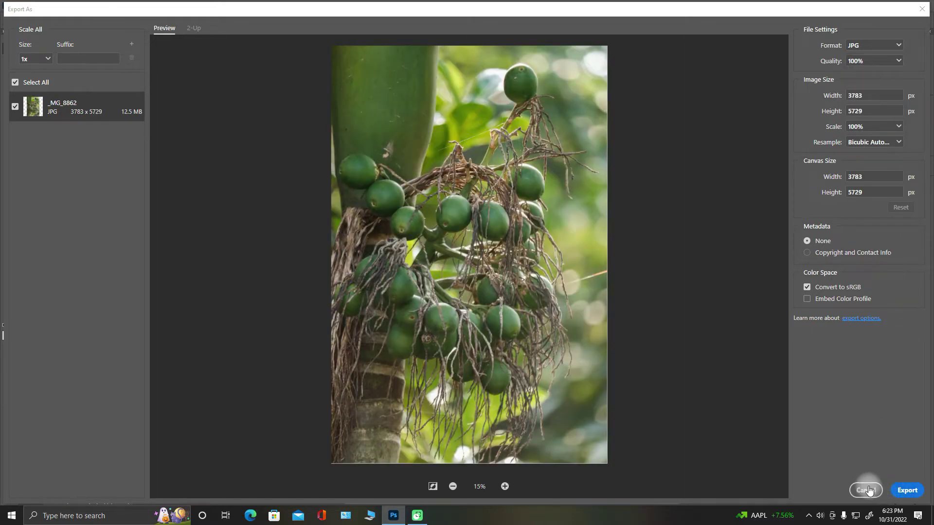
pyautogui.click(907, 490)
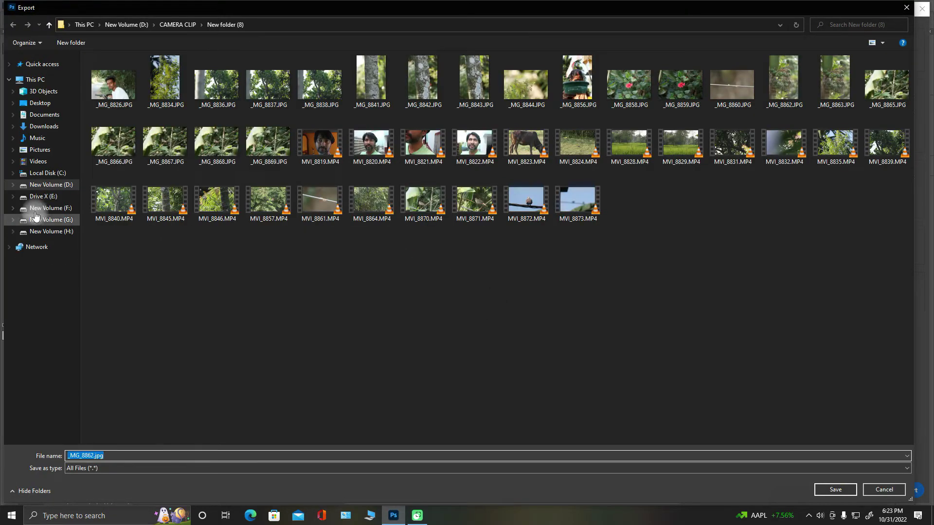
pyautogui.click(48, 219)
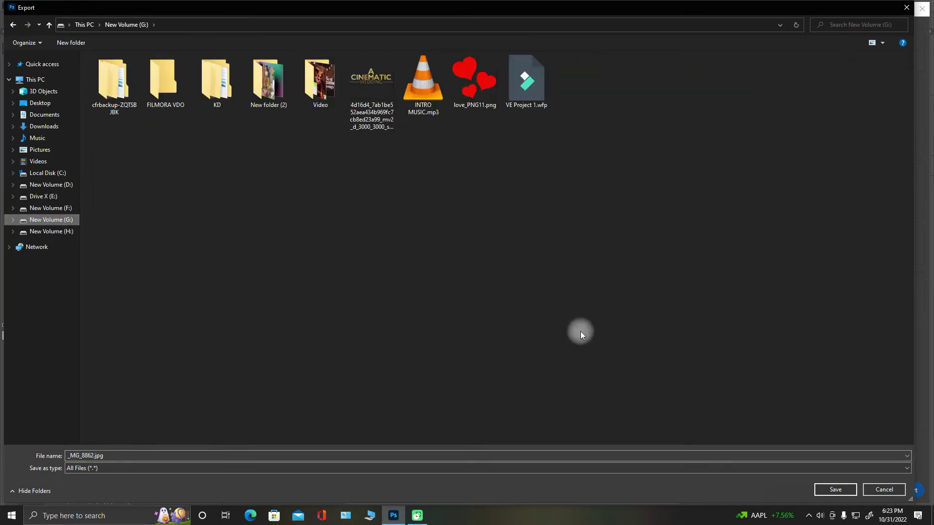
pyautogui.click(884, 489)
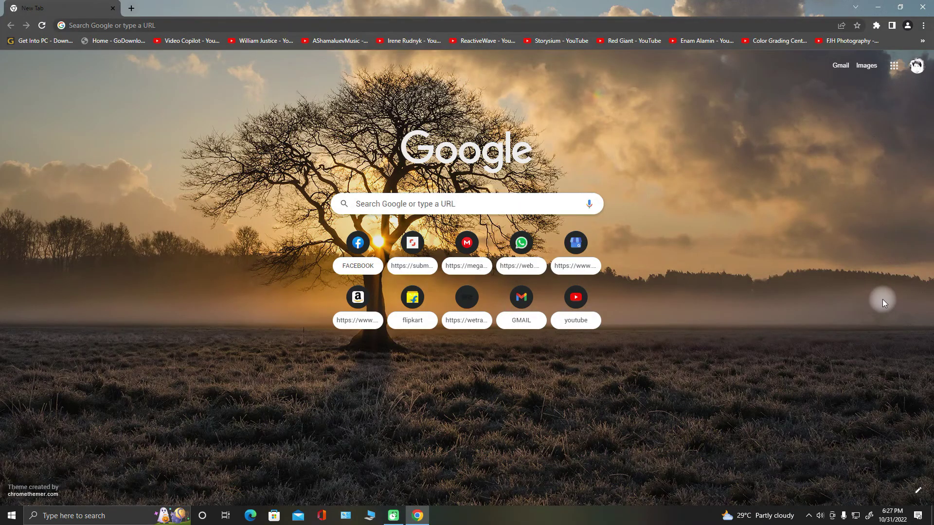
# - Switch to Chrome, search Google for shutterstock and open the main Shutterstock website from the results
pyautogui.click(458, 205)
pyautogui.click(391, 229)
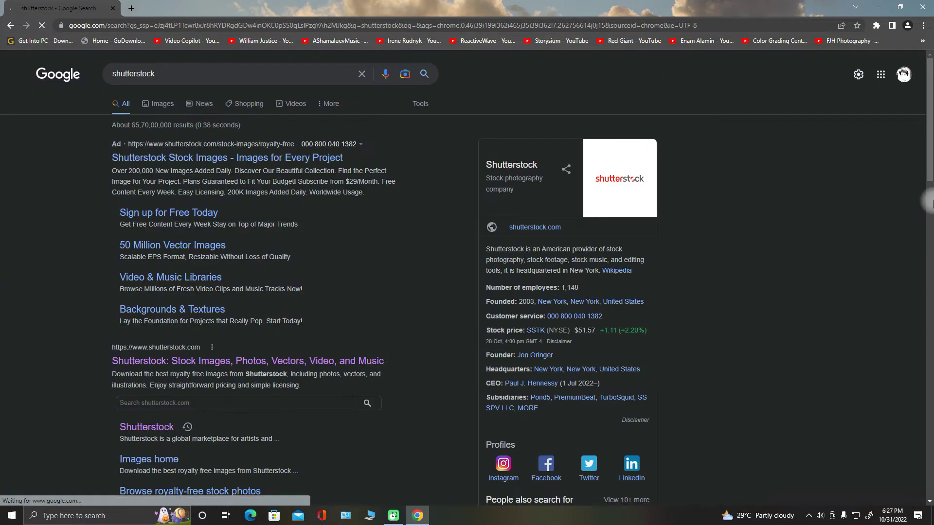
pyautogui.scroll(-4, 931, 182)
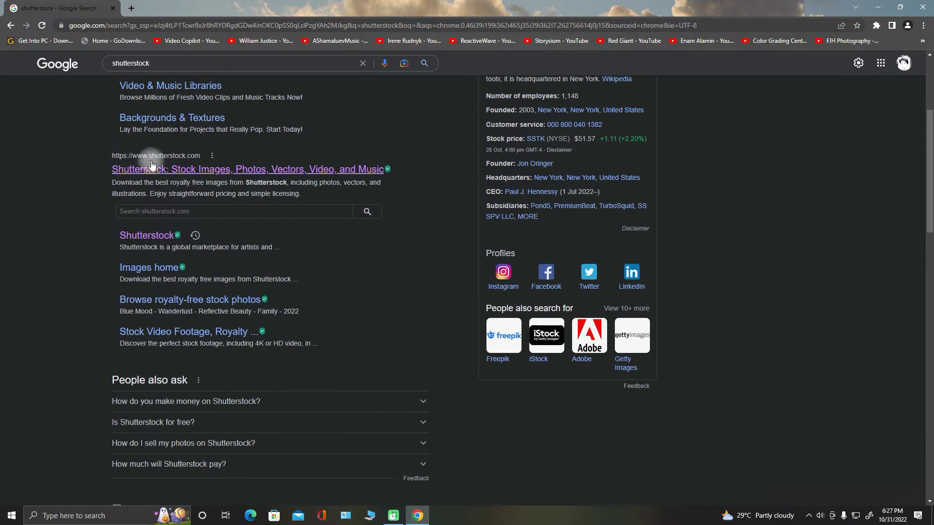
pyautogui.click(241, 169)
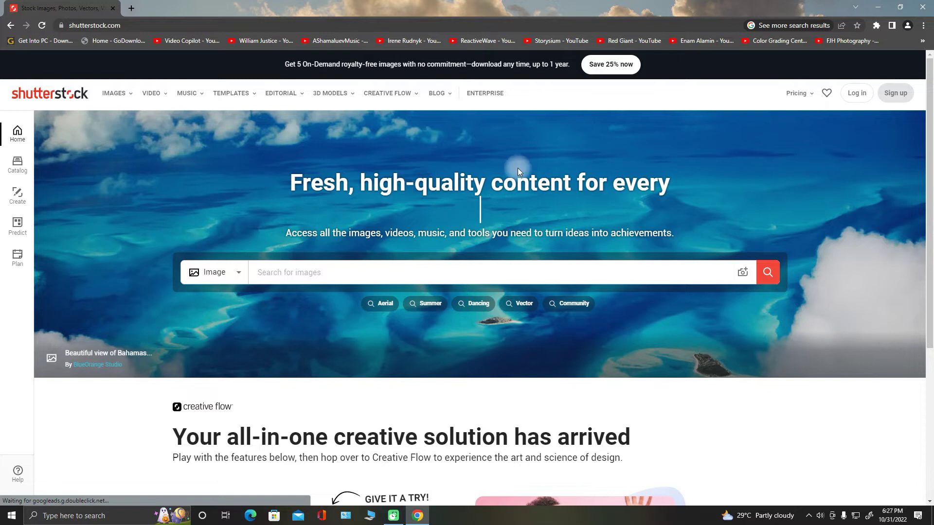
# - Return to the search results, open the Shutterstock contributor site and log in to the contributor account
pyautogui.click(9, 28)
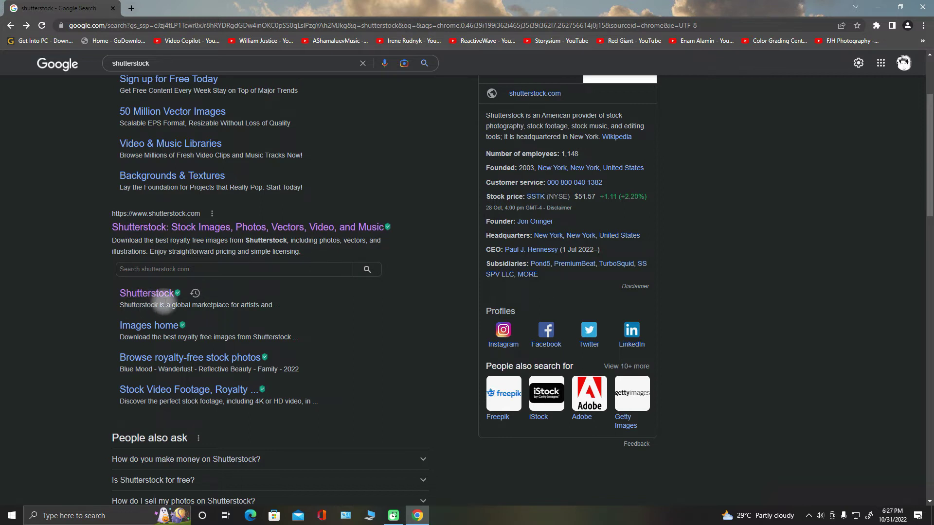
pyautogui.click(142, 299)
pyautogui.click(148, 293)
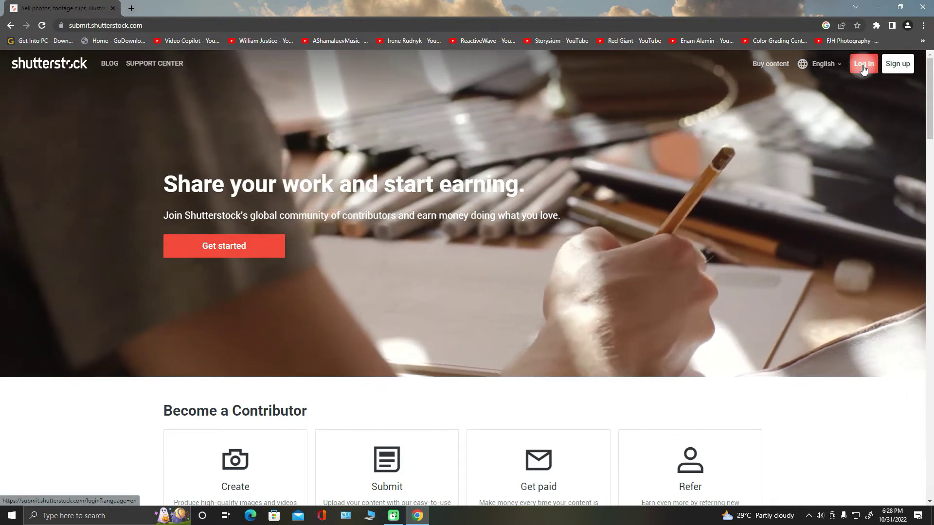
pyautogui.click(864, 66)
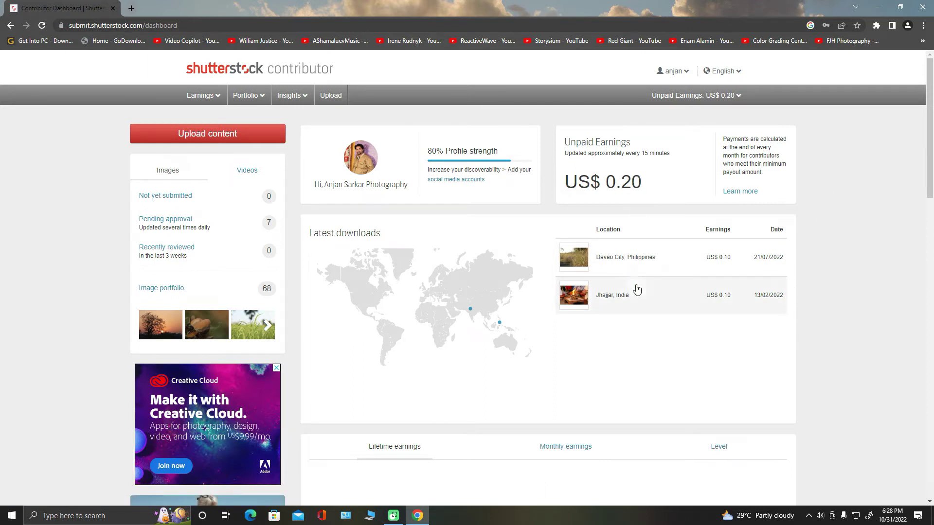
# - View the stock pages of the two latest downloads, the village grassland and the Hindu wedding fire photos, and return to the dashboard
pyautogui.click(668, 269)
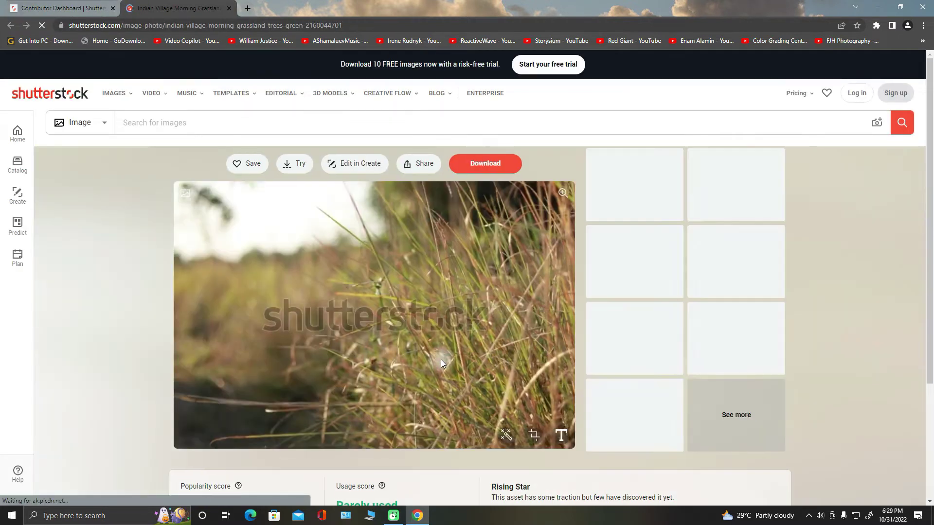
pyautogui.click(58, 8)
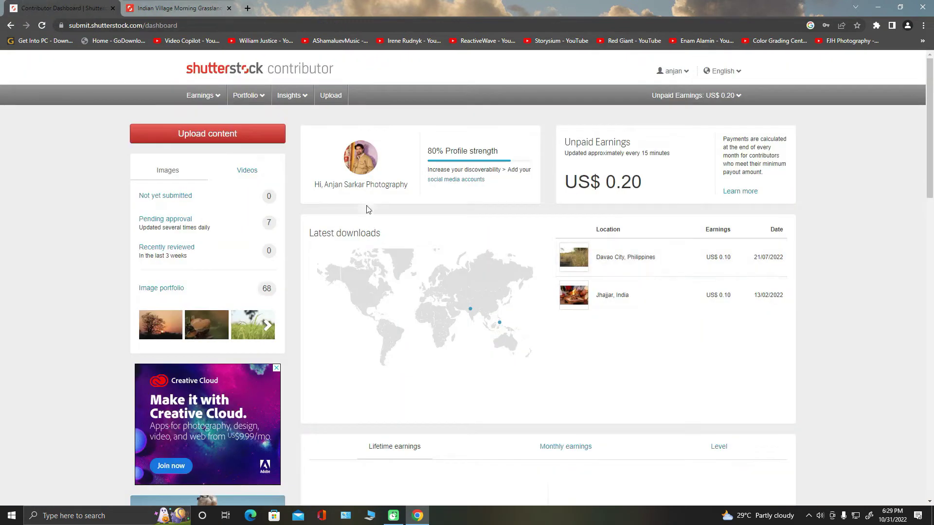
pyautogui.click(658, 300)
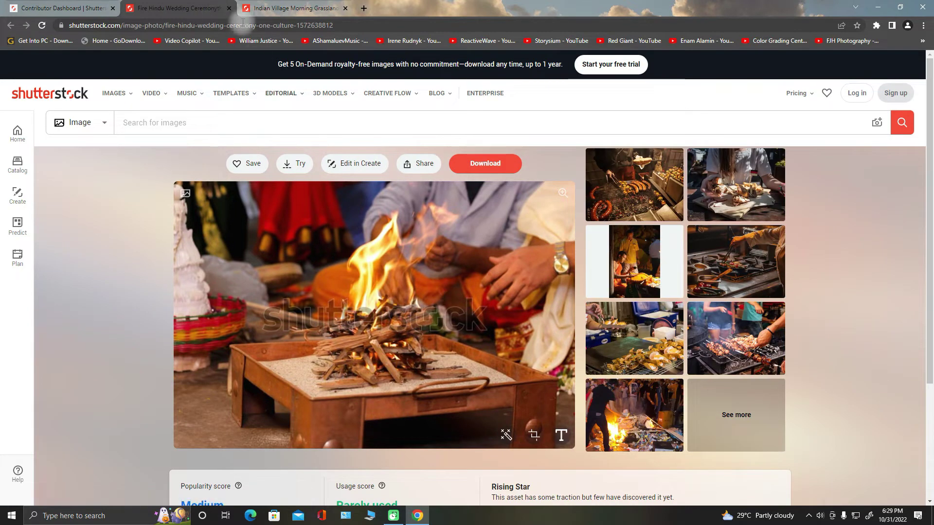
pyautogui.hotkey('ctrl', 'Tab')
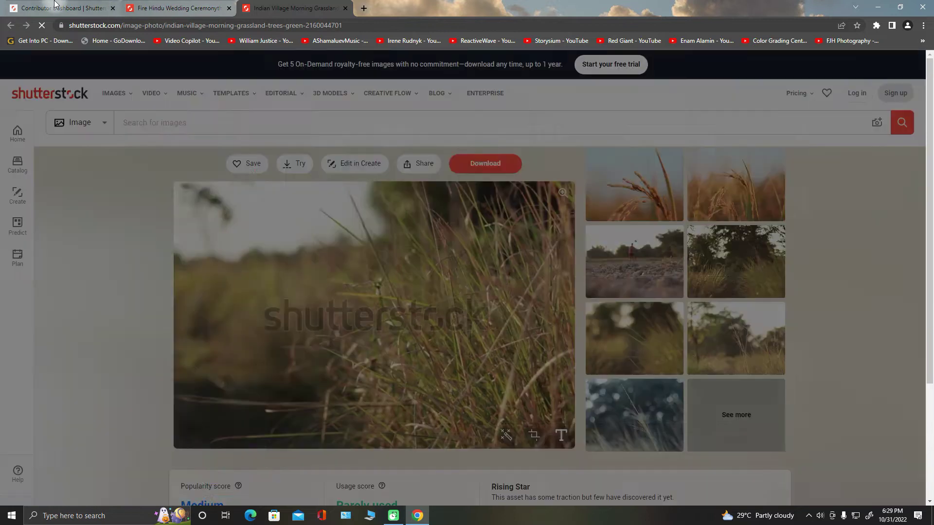
pyautogui.click(55, 5)
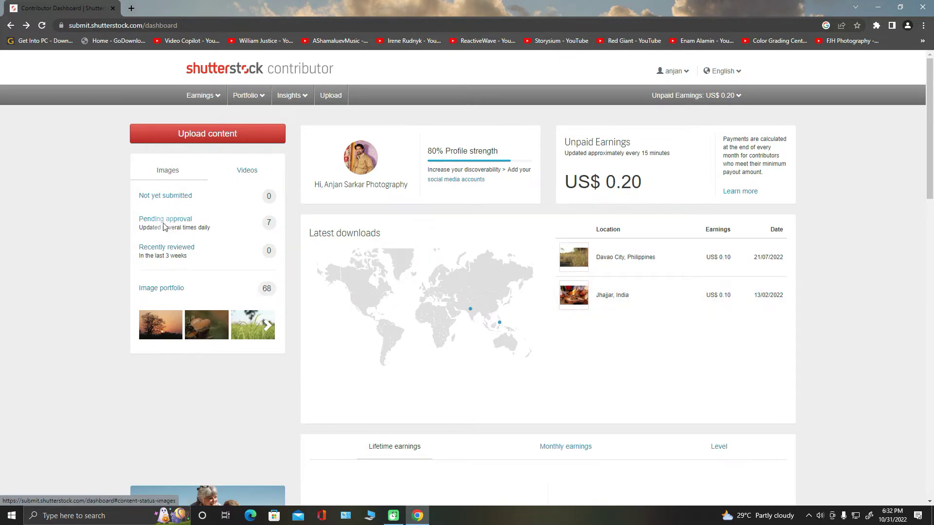
# - Look through the dashboard's Earnings, Portfolio and Insights options, and compare the content status of Images and Videos
pyautogui.click(210, 96)
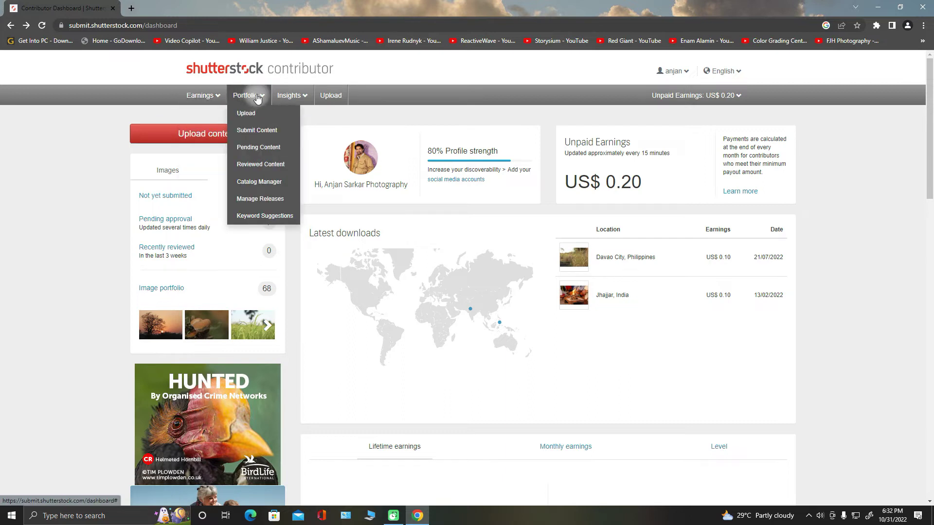
pyautogui.moveTo(294, 97)
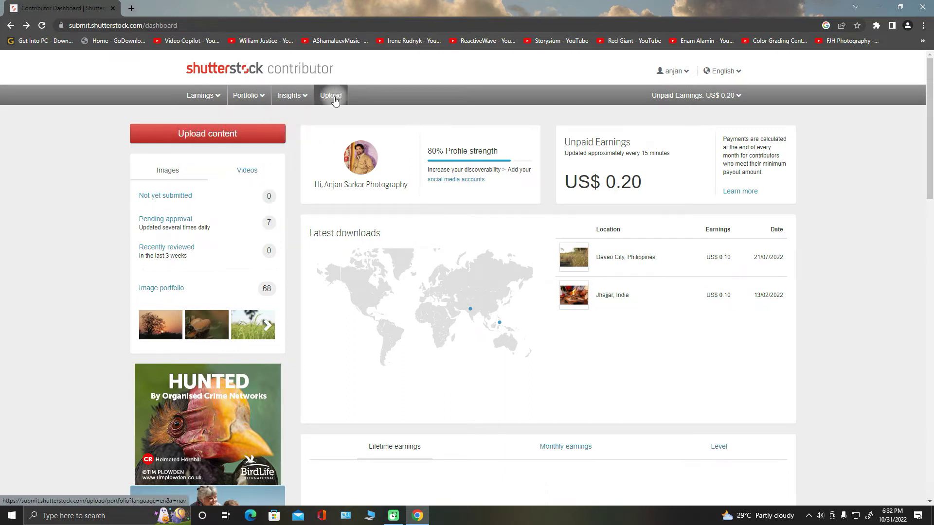
pyautogui.moveTo(204, 96)
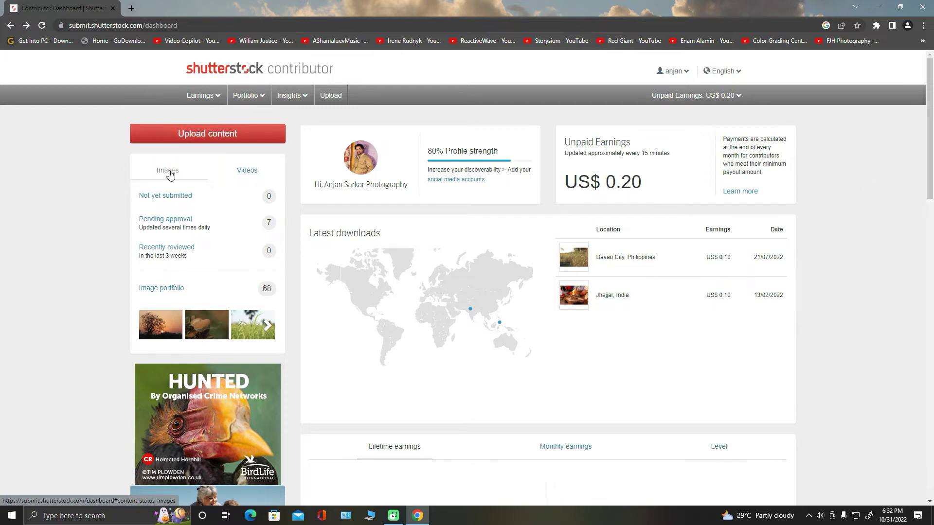
pyautogui.click(247, 174)
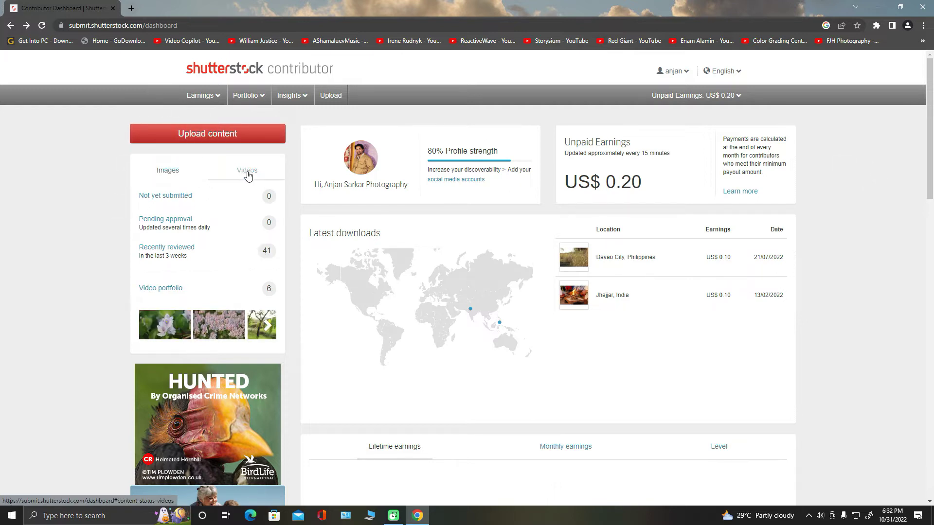
pyautogui.click(181, 175)
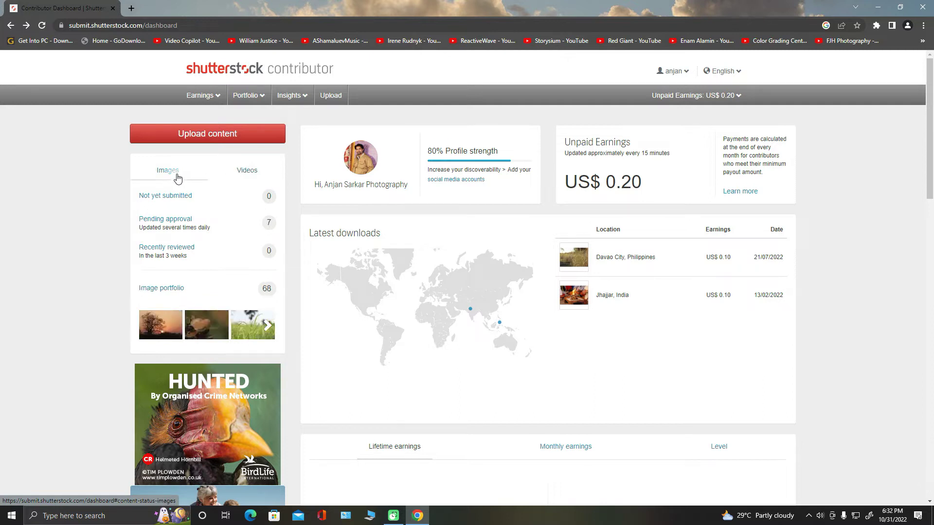
pyautogui.click(254, 173)
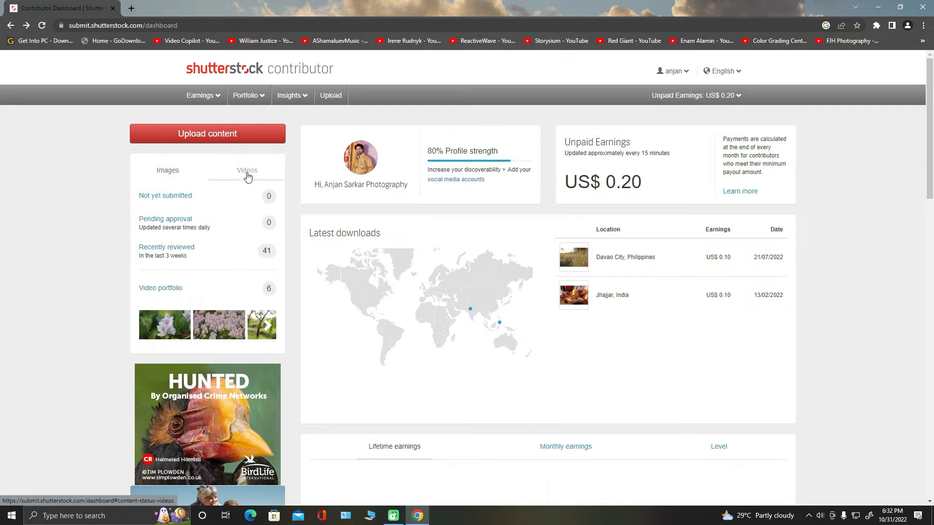
pyautogui.click(169, 175)
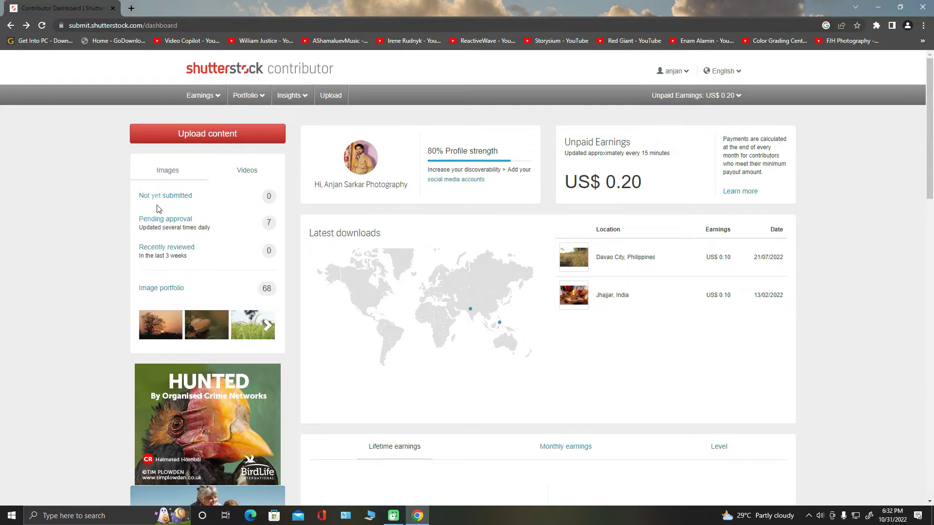
# - Open the contributor's public image portfolio, browse its top images and return to the dashboard
pyautogui.click(170, 291)
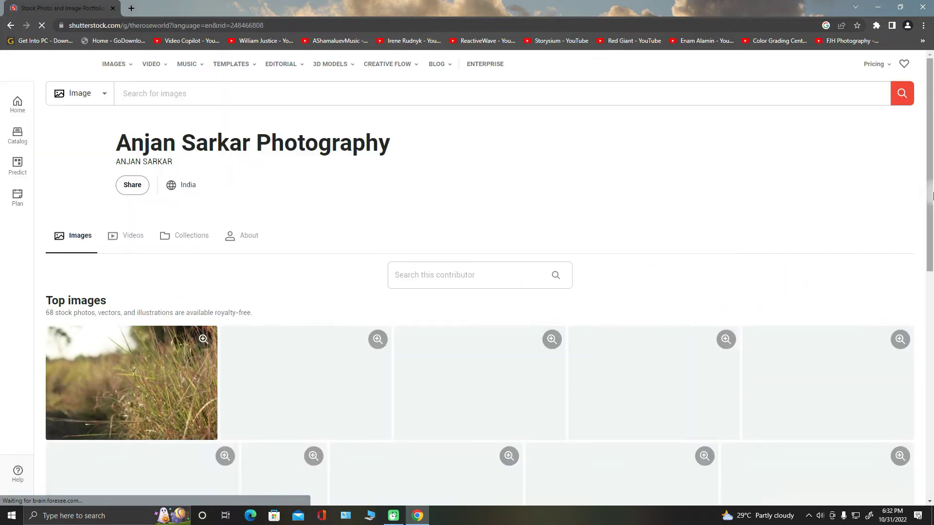
pyautogui.scroll(-1, 570, 195)
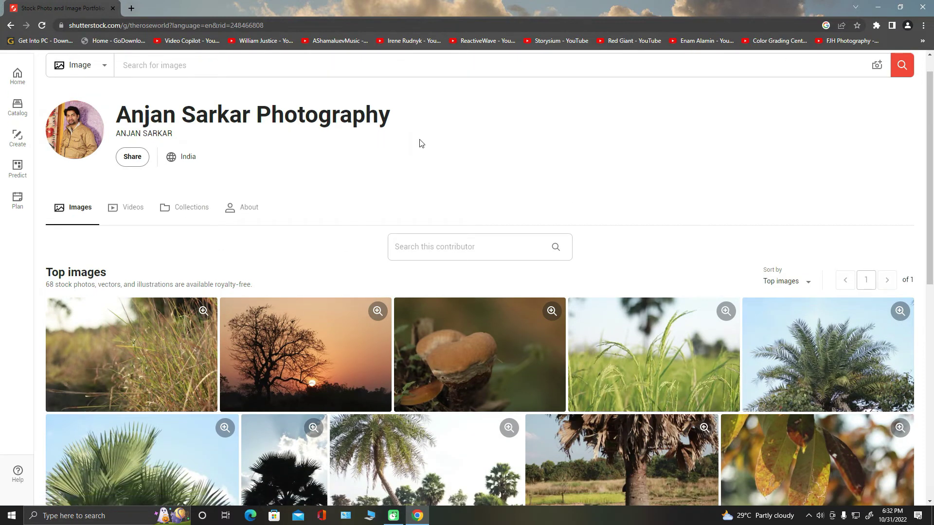
pyautogui.scroll(1, 932, 128)
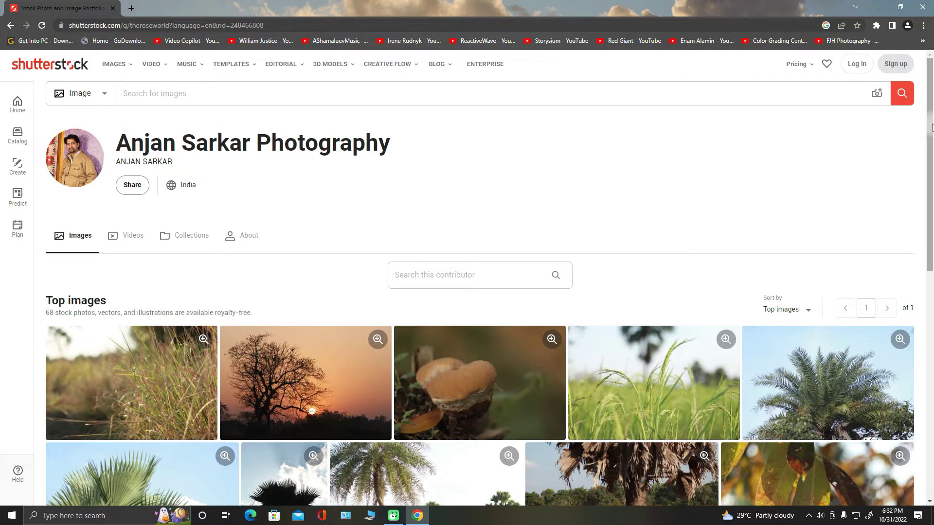
pyautogui.scroll(-1, 528, 164)
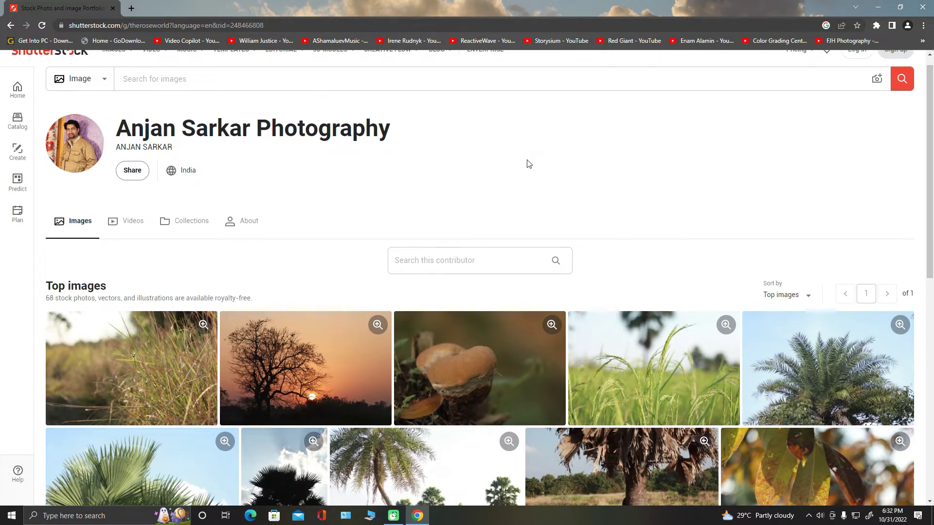
pyautogui.scroll(1, 925, 170)
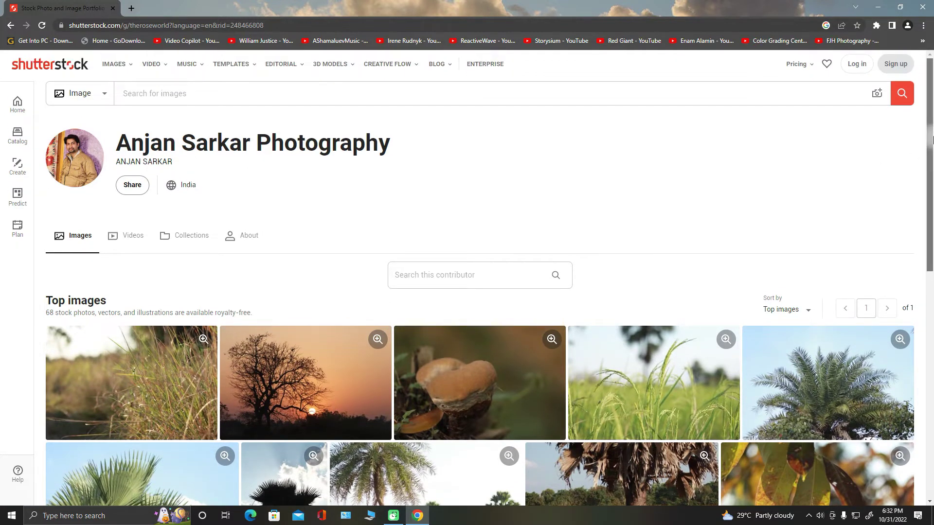
pyautogui.scroll(-1, 932, 183)
pyautogui.moveTo(932, 183); pyautogui.dragTo(932, 162)
pyautogui.click(11, 25)
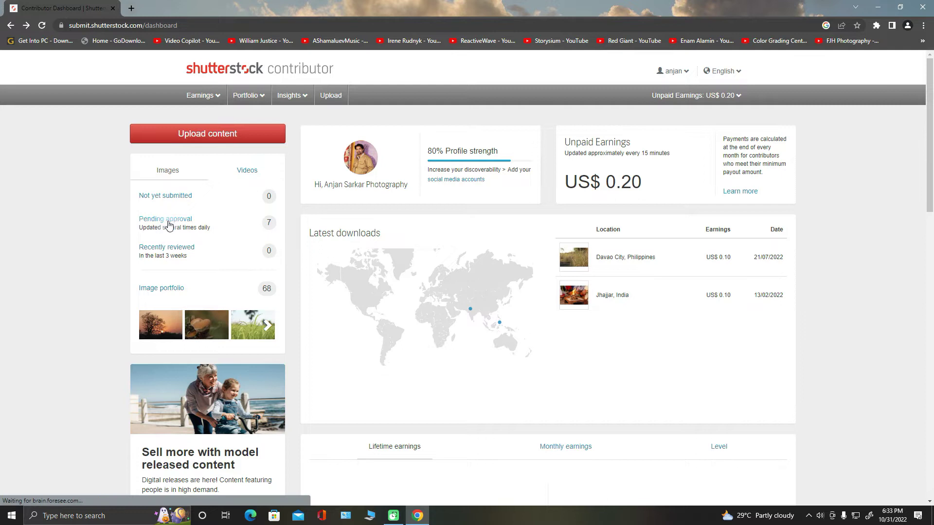
# - Review the images pending approval and return to the contributor dashboard
pyautogui.click(238, 233)
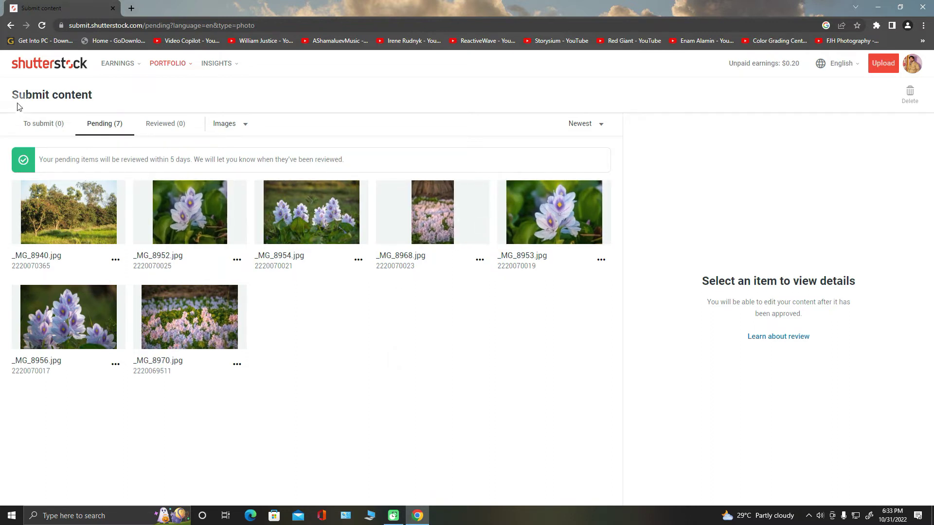
pyautogui.click(11, 26)
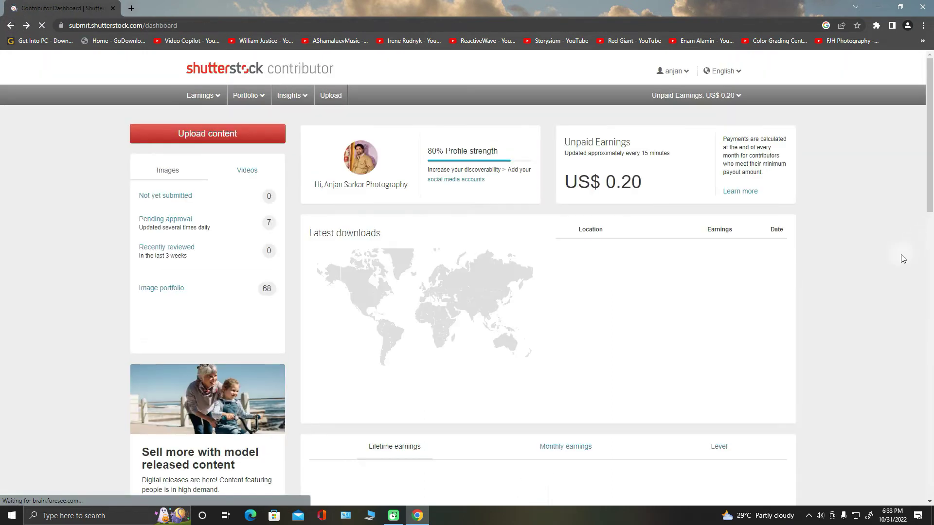
# - Upload _MG_8862.jpg and _MG_8869.jpg from New Volume (G:) as new content and proceed to the submission page
pyautogui.click(212, 139)
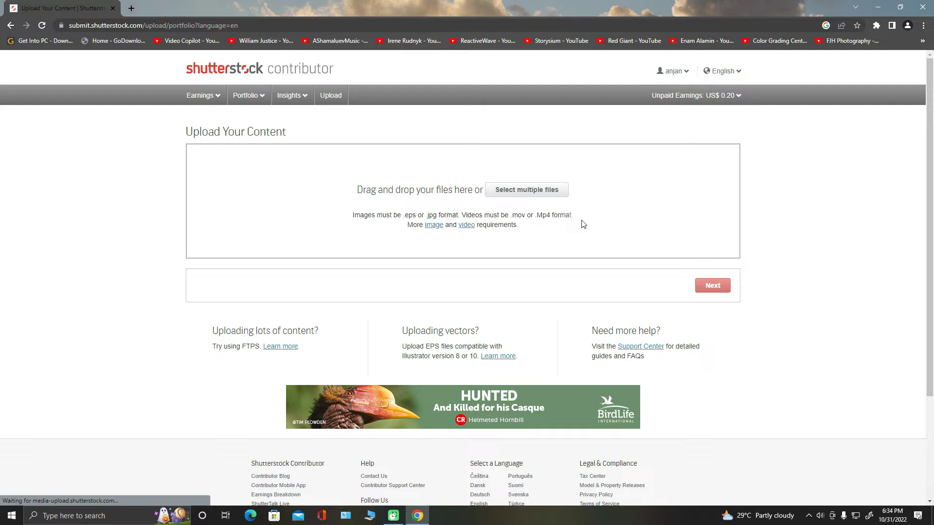
pyautogui.click(544, 194)
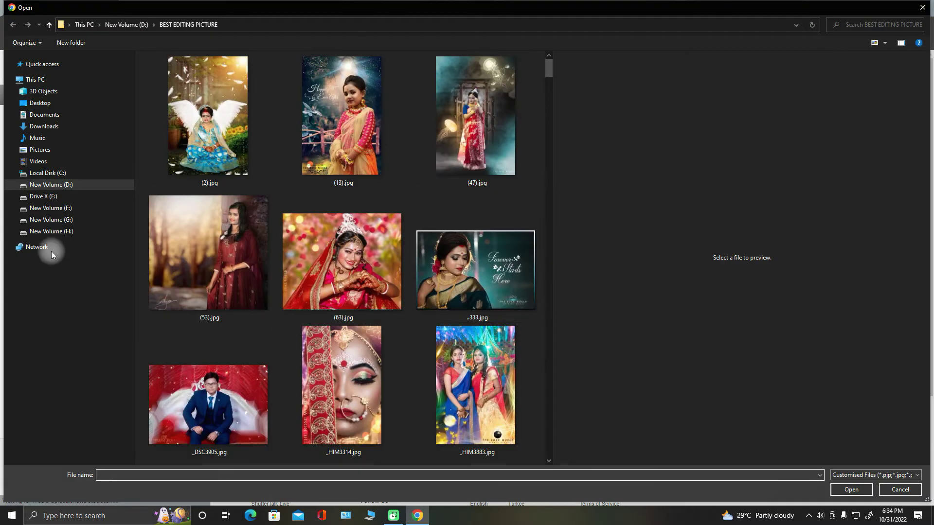
pyautogui.click(53, 220)
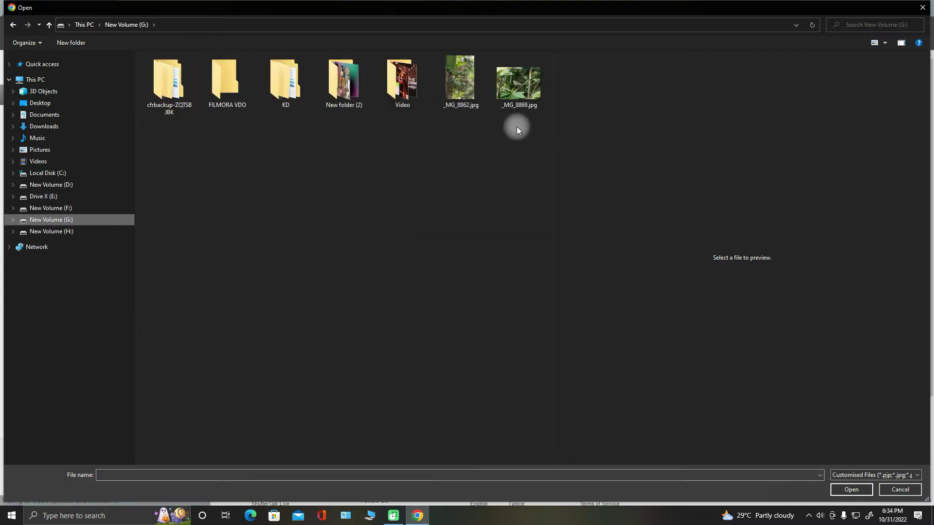
pyautogui.moveTo(525, 130); pyautogui.dragTo(463, 80)
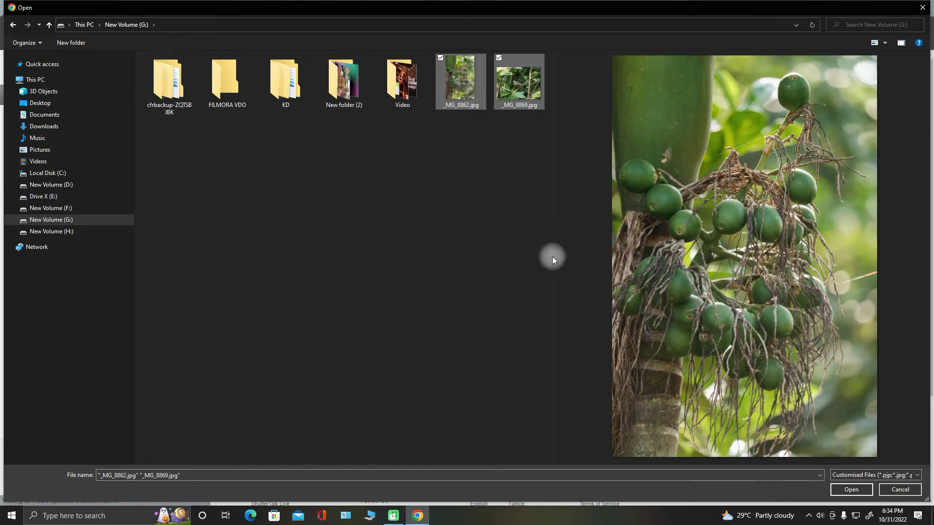
pyautogui.click(863, 487)
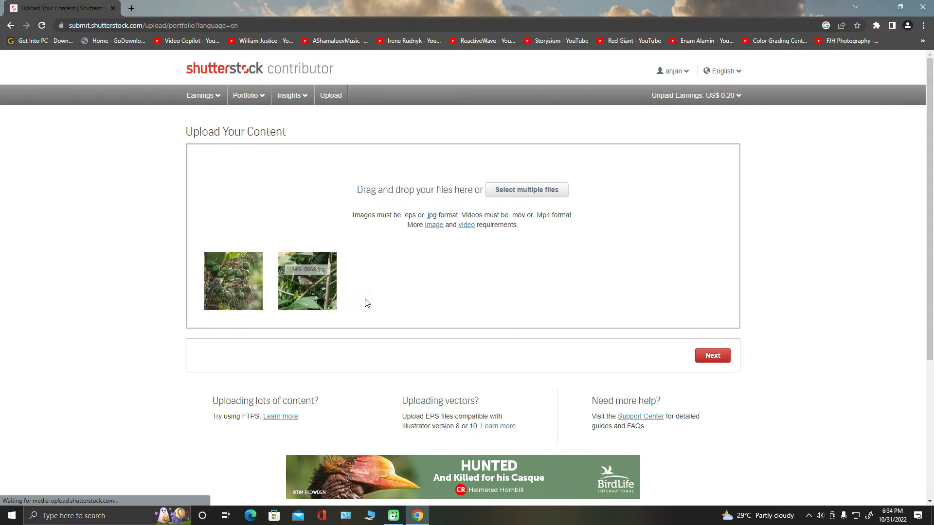
pyautogui.click(713, 357)
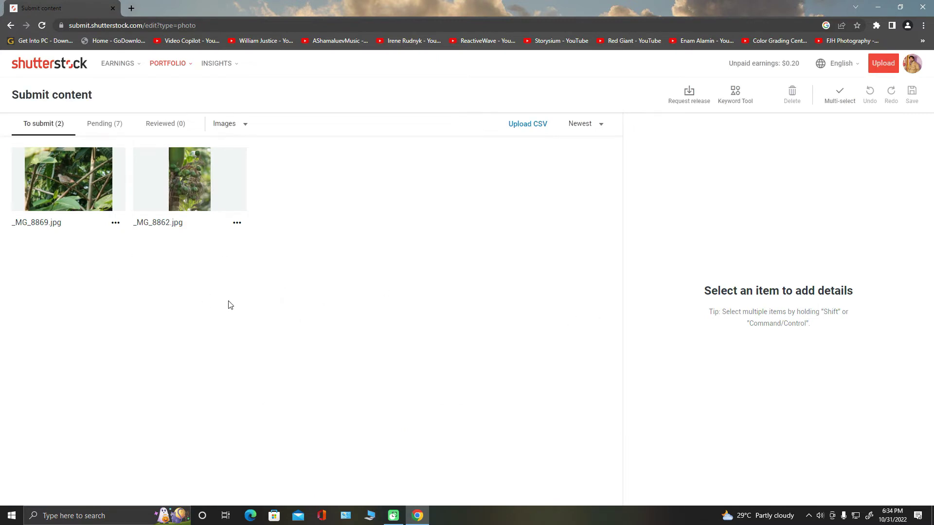
# - Select the bird photo _MG_8869.jpg and add all of its suggested keywords
pyautogui.moveTo(58, 176)
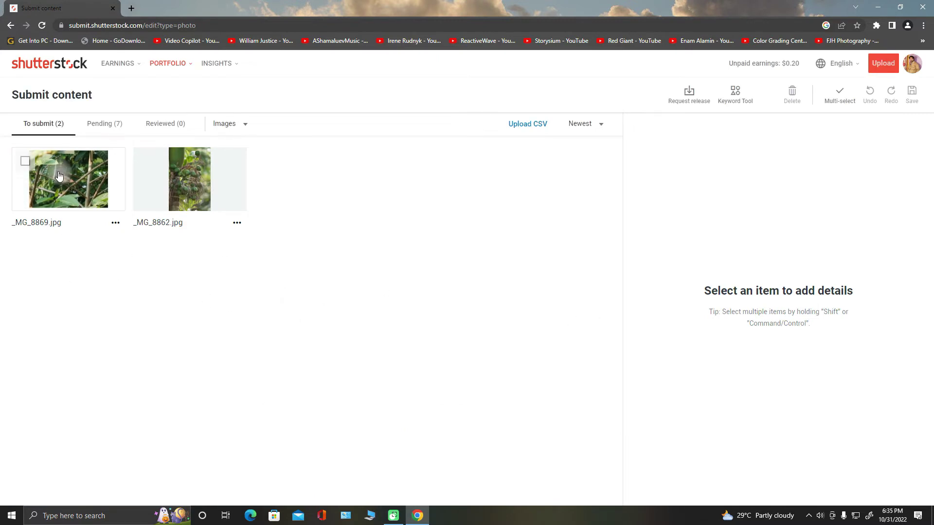
pyautogui.click(58, 176)
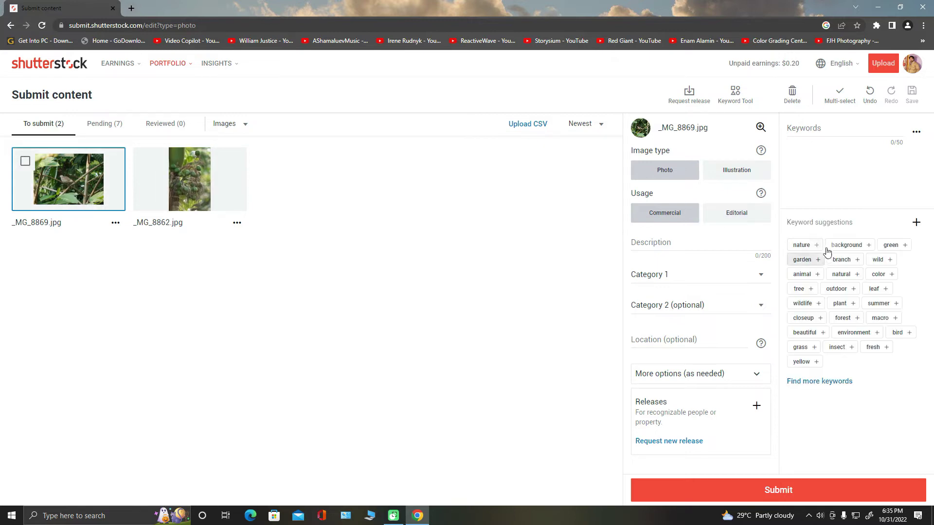
pyautogui.click(916, 224)
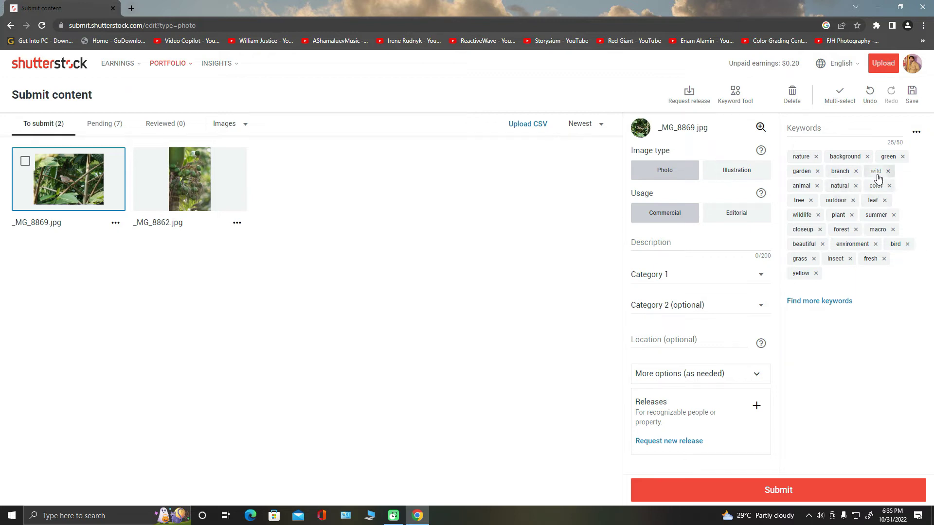
pyautogui.click(825, 131)
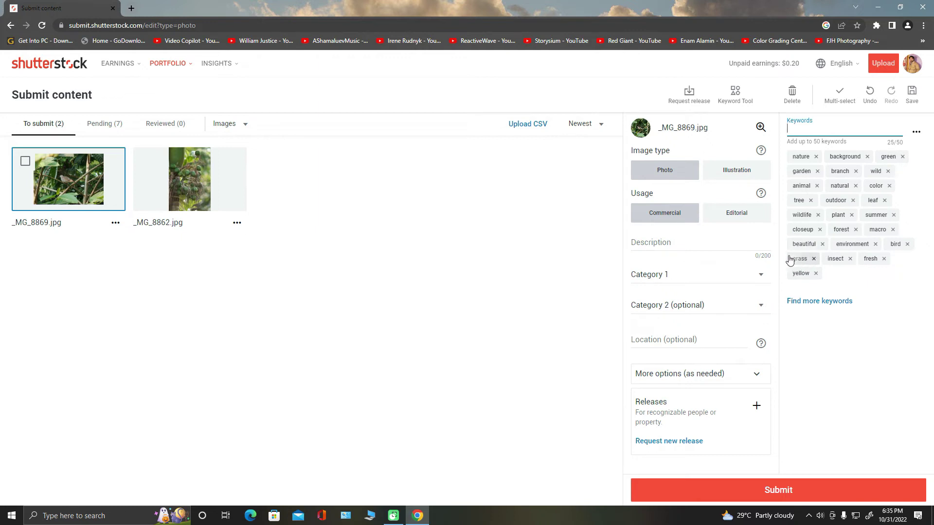
# - Enter the description "a bird sitting on green tree at morning in indian forest outdoor" for _MG_8869.jpg
pyautogui.click(686, 244)
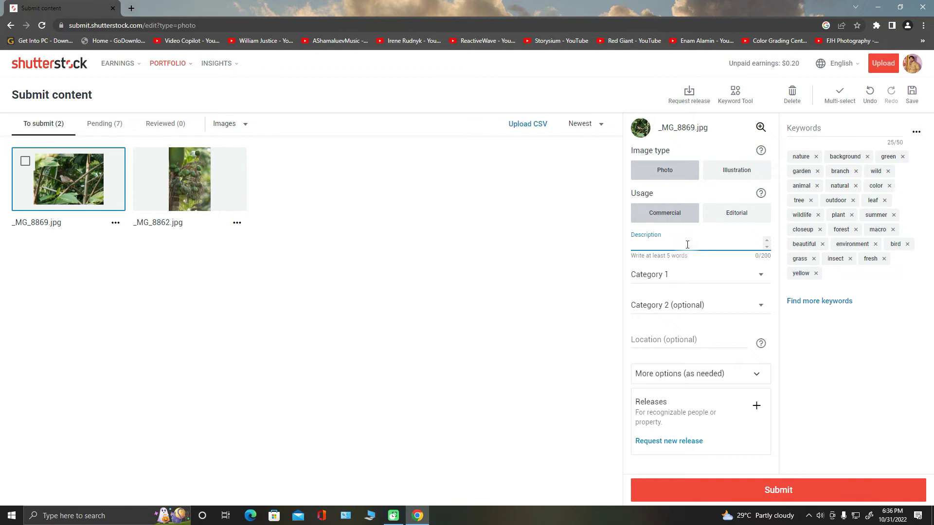
pyautogui.write('a bird sitting on green tree at morning in indian forest')
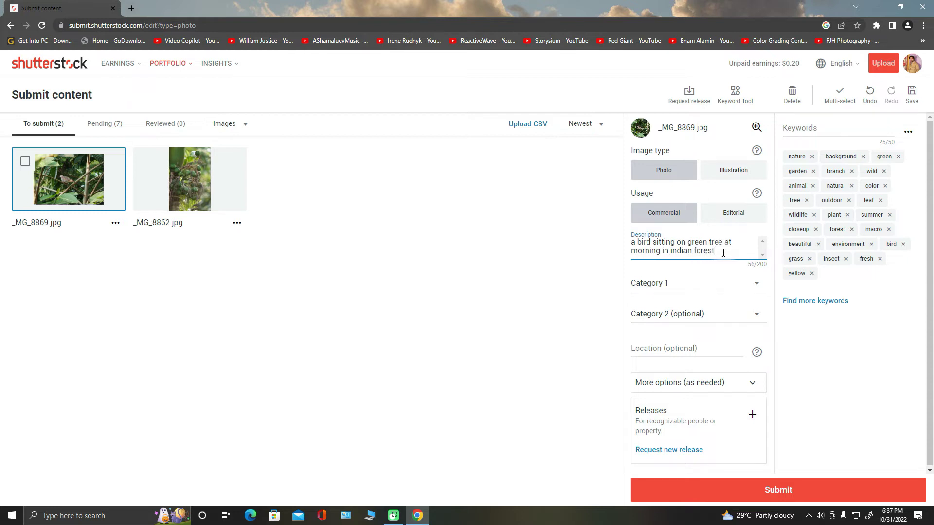
pyautogui.write('and')
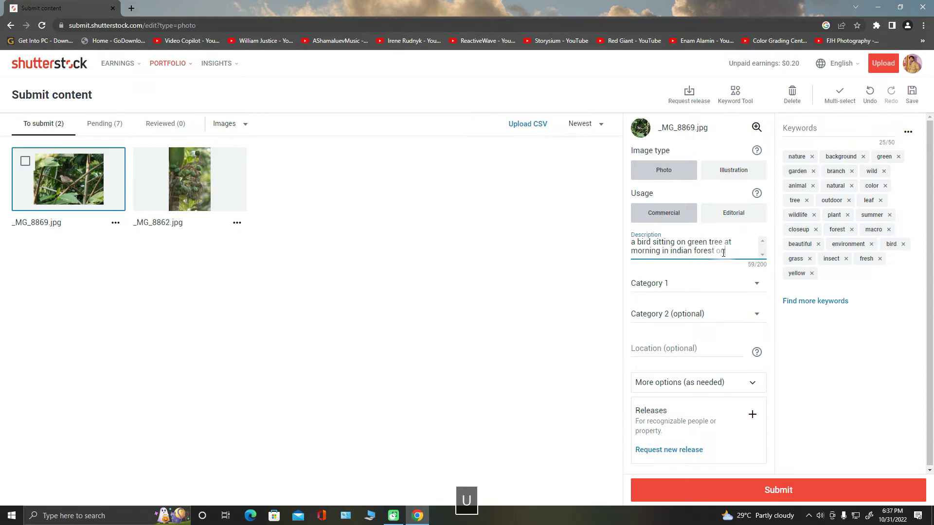
pyautogui.write('door')
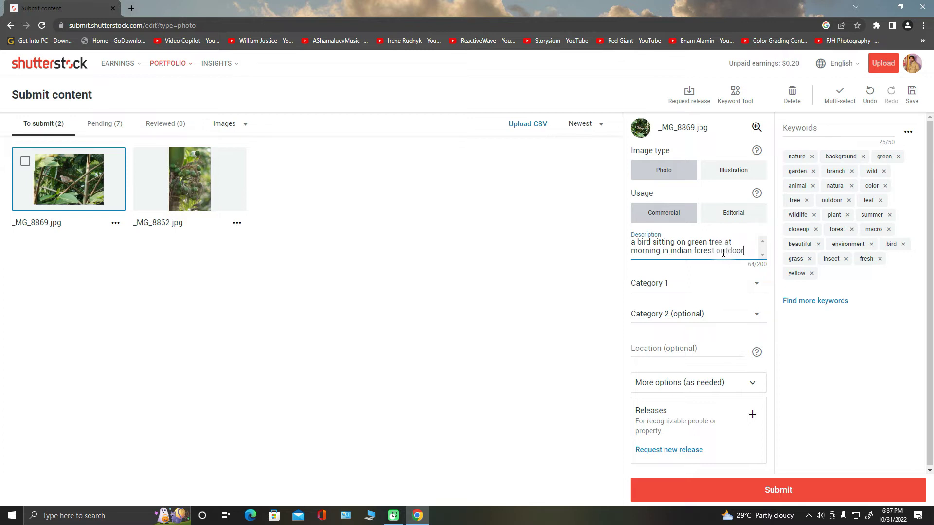
# - Set both Category 1 and Category 2 of the bird photo to Nature
pyautogui.click(753, 286)
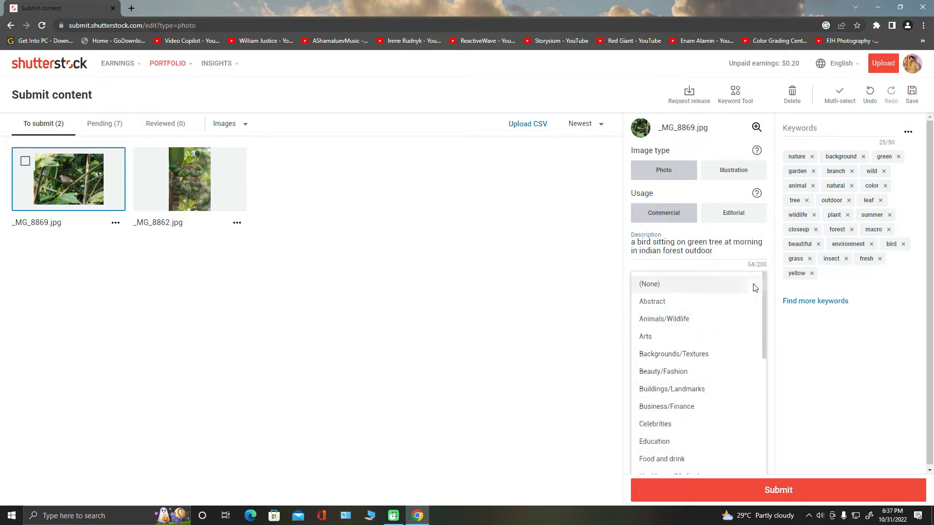
pyautogui.doubleClick(768, 328)
pyautogui.click(757, 290)
pyautogui.moveTo(767, 294); pyautogui.dragTo(762, 391)
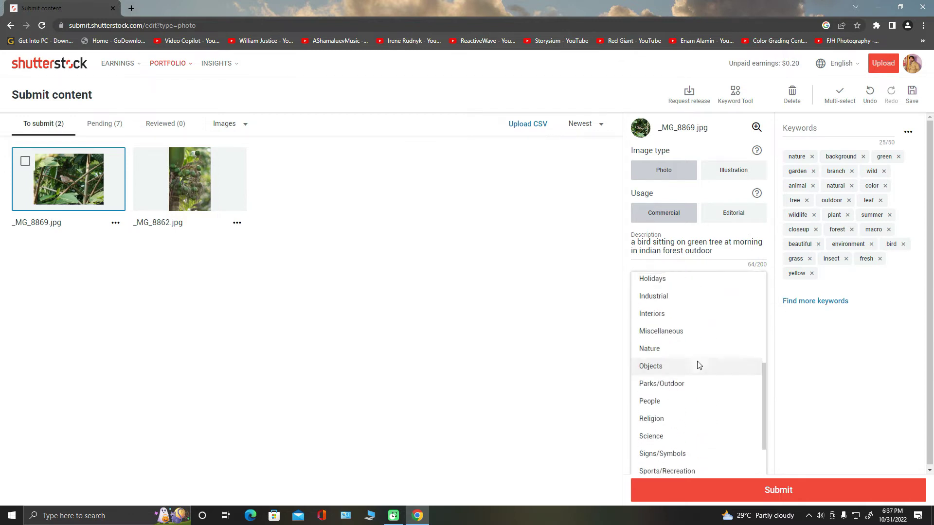
pyautogui.click(681, 347)
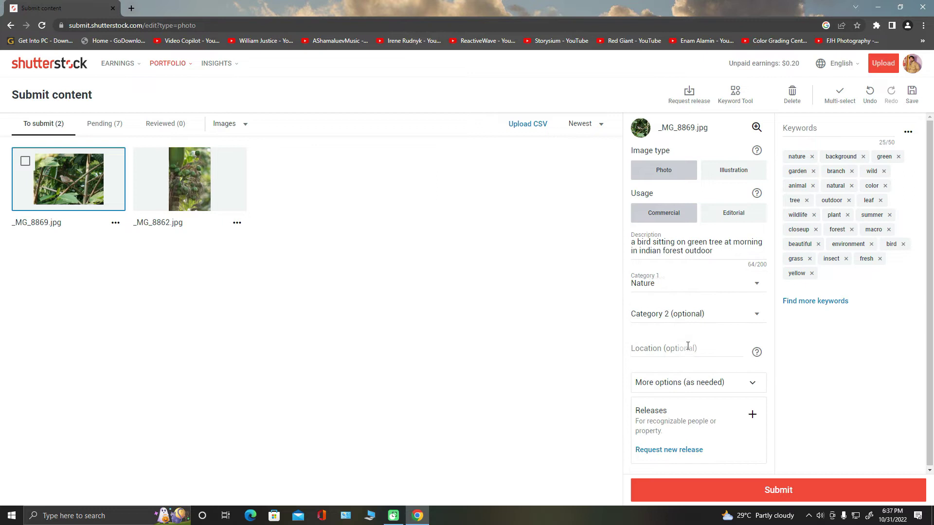
pyautogui.click(733, 314)
pyautogui.moveTo(768, 174); pyautogui.dragTo(763, 247)
pyautogui.click(676, 244)
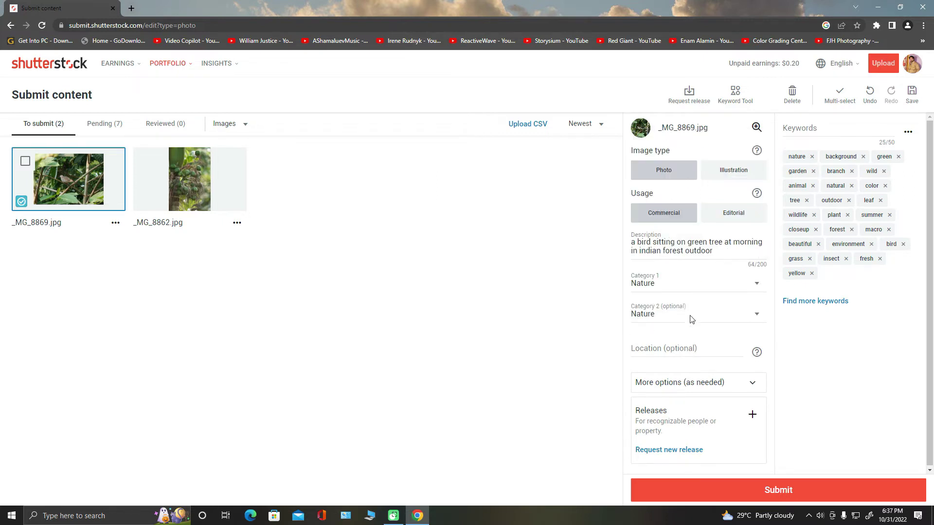
# - Fill in the bird photo's location from the suggested addresses and submit the photo
pyautogui.click(689, 349)
pyautogui.click(671, 367)
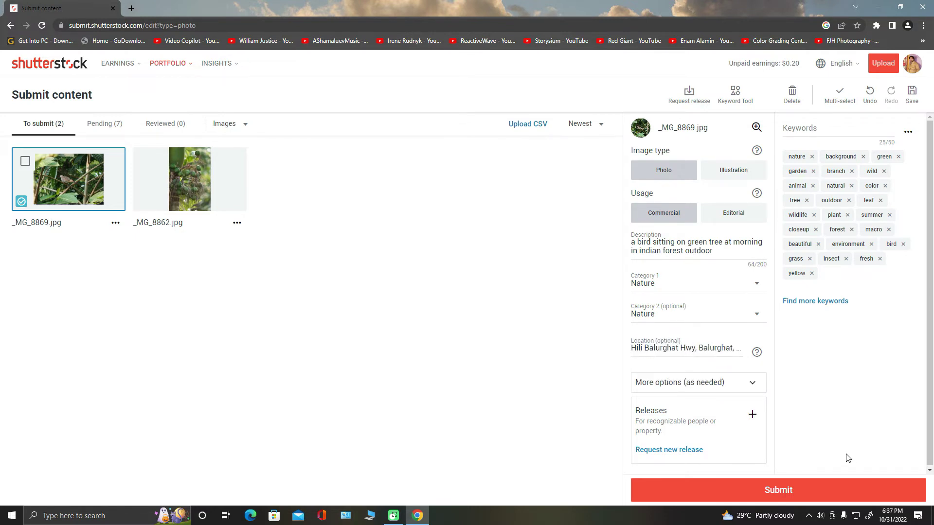
pyautogui.click(713, 487)
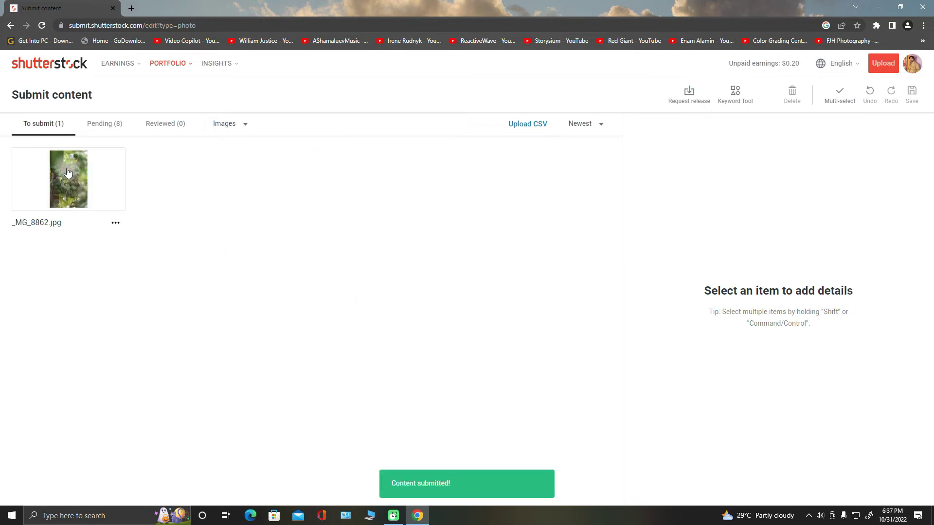
# - Give _MG_8862.jpg all suggested keywords and the description "A bunch of green fruits on tree in the morning in indian forest"
pyautogui.click(67, 174)
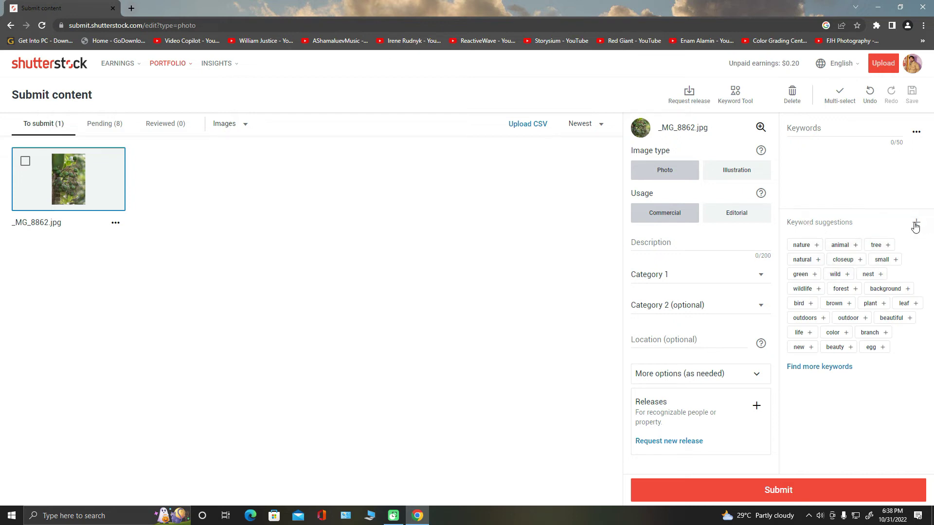
pyautogui.click(917, 225)
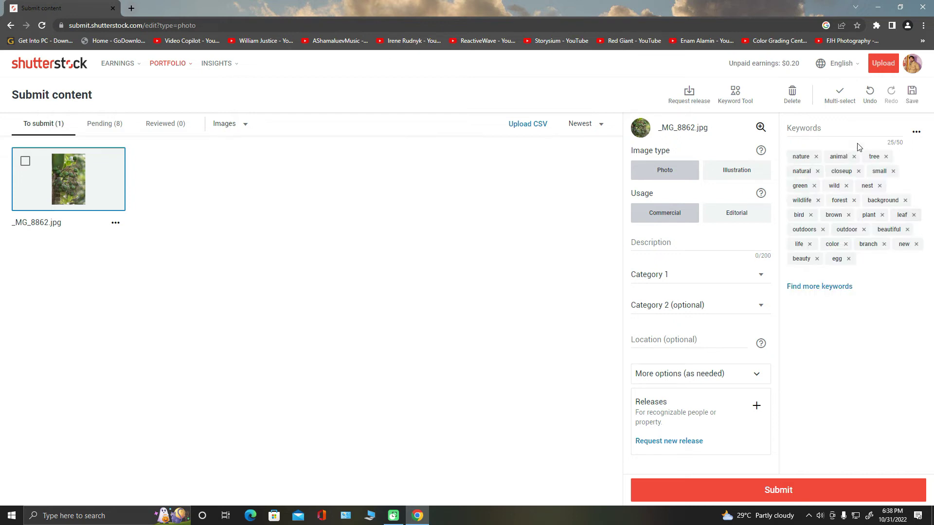
pyautogui.click(664, 244)
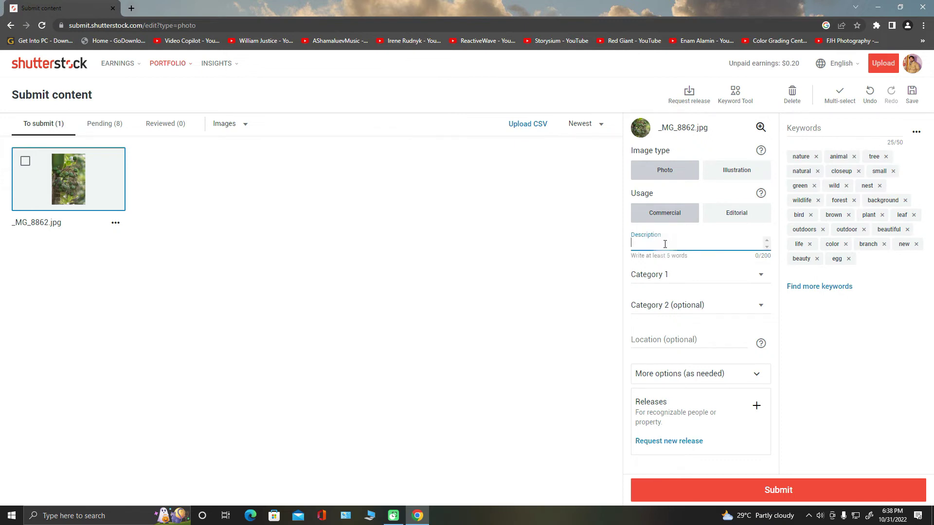
pyautogui.write('A bunch of green fruits on tree in the morning in indian forest')
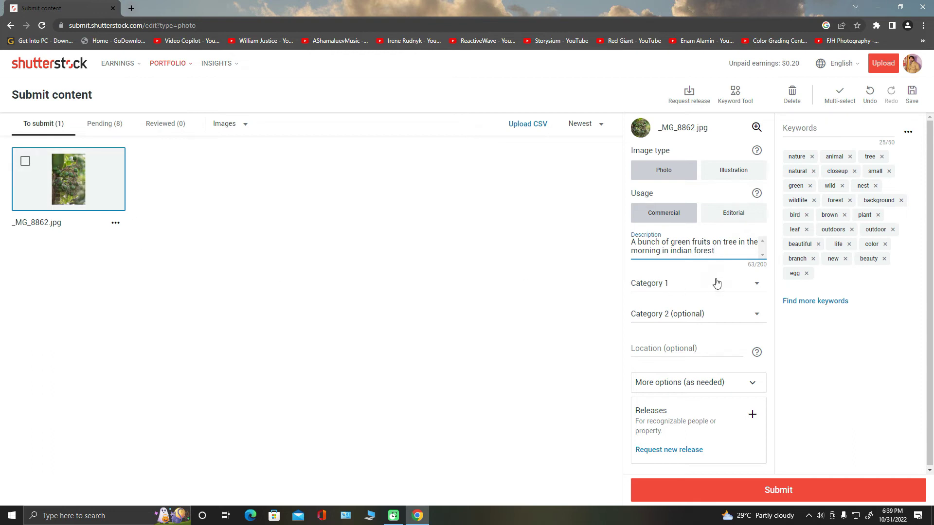
# - Set both Category 1 and Category 2 of the green fruits photo _MG_8862.jpg to Nature
pyautogui.click(752, 291)
pyautogui.moveTo(764, 293); pyautogui.dragTo(766, 370)
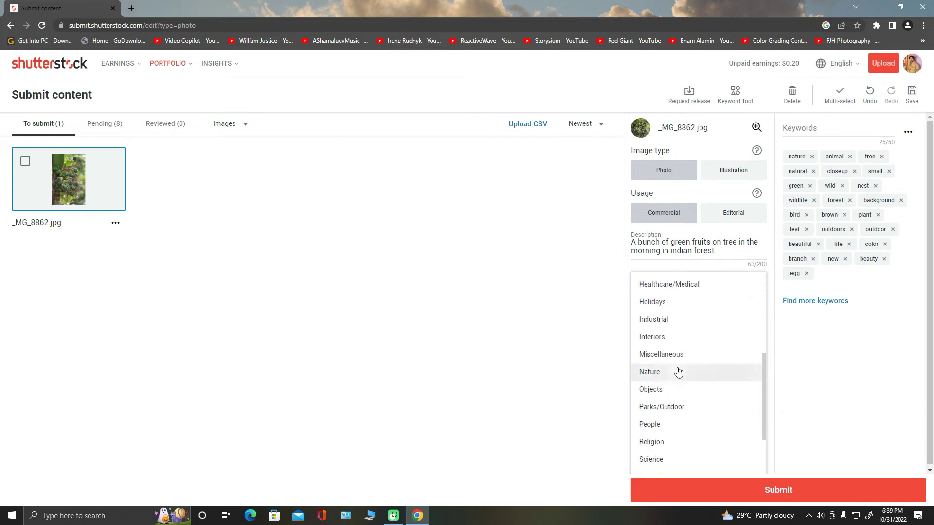
pyautogui.click(678, 371)
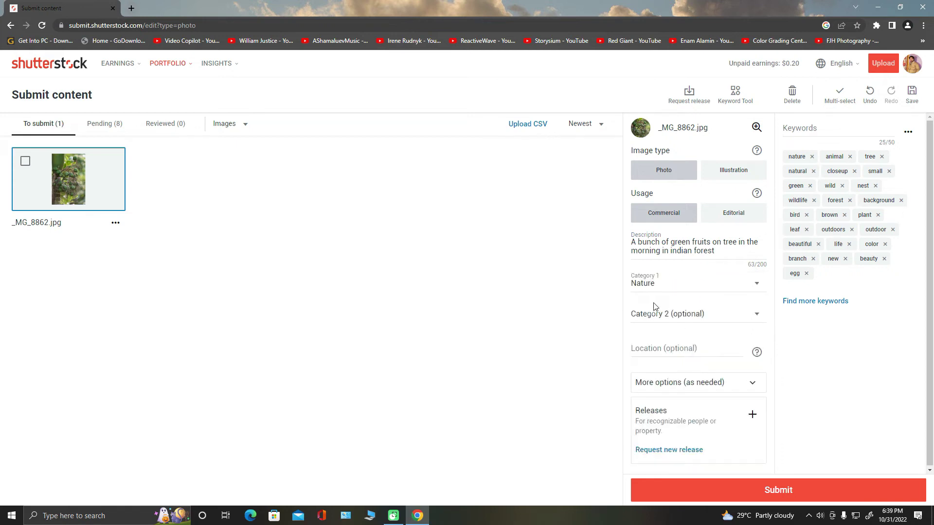
pyautogui.click(747, 325)
pyautogui.moveTo(763, 189); pyautogui.dragTo(717, 264)
pyautogui.click(671, 266)
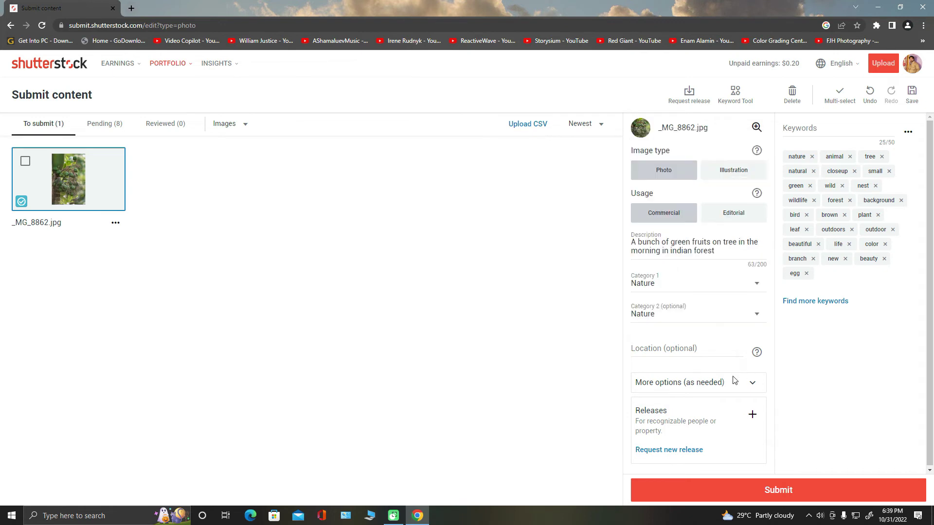
# - Choose a suggested location for the green fruits photo and submit the photo
pyautogui.click(710, 352)
pyautogui.click(667, 372)
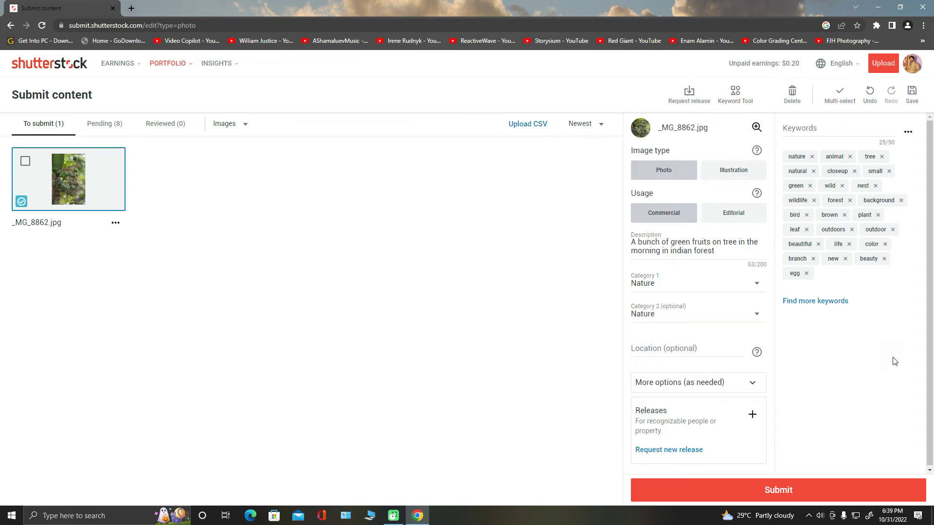
pyautogui.click(738, 489)
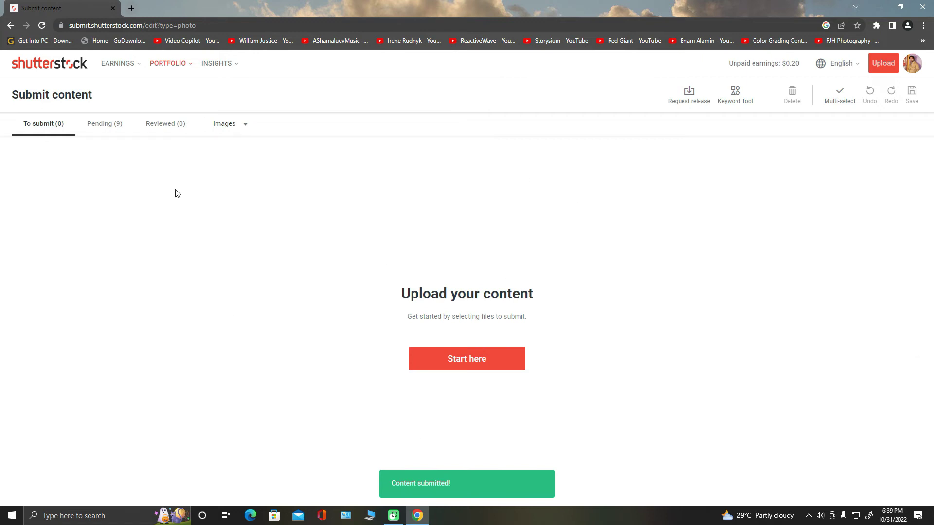
# - Check the list of pending images and open the portfolio's Catalog Manager
pyautogui.click(108, 129)
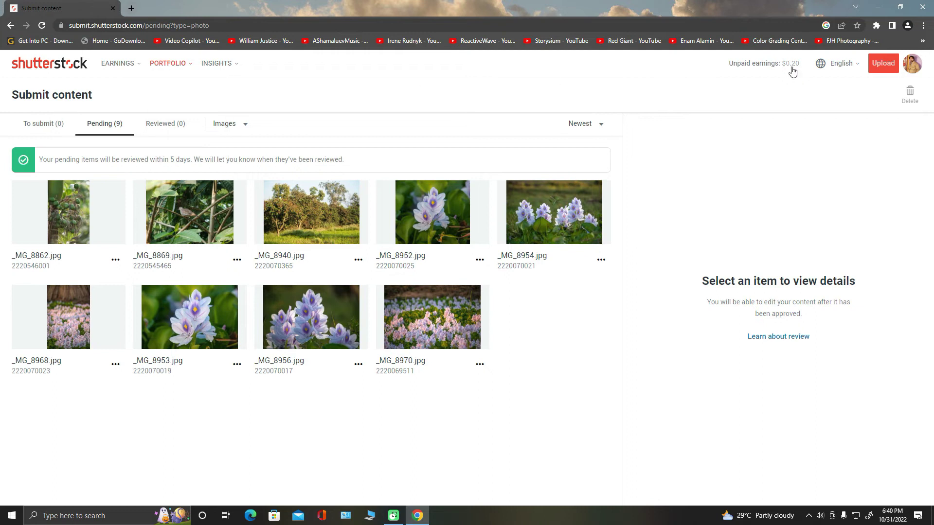
pyautogui.click(172, 67)
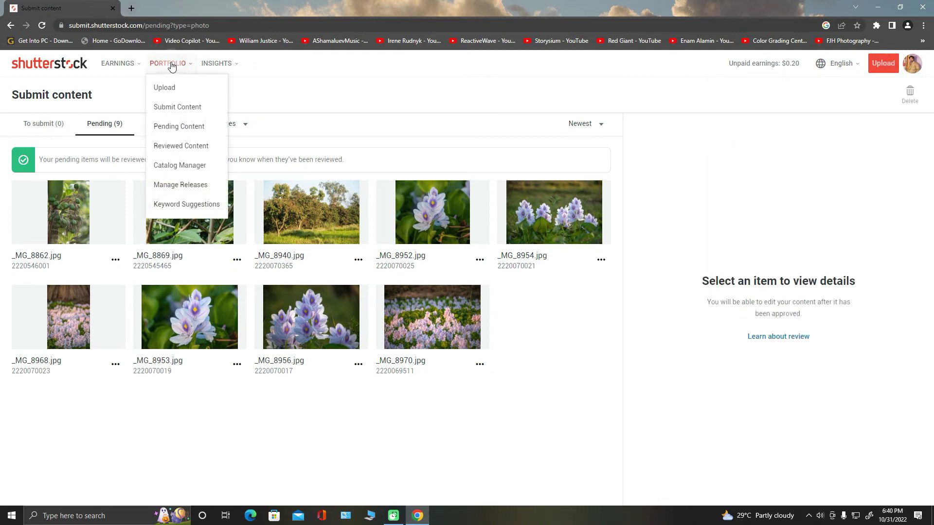
pyautogui.click(187, 167)
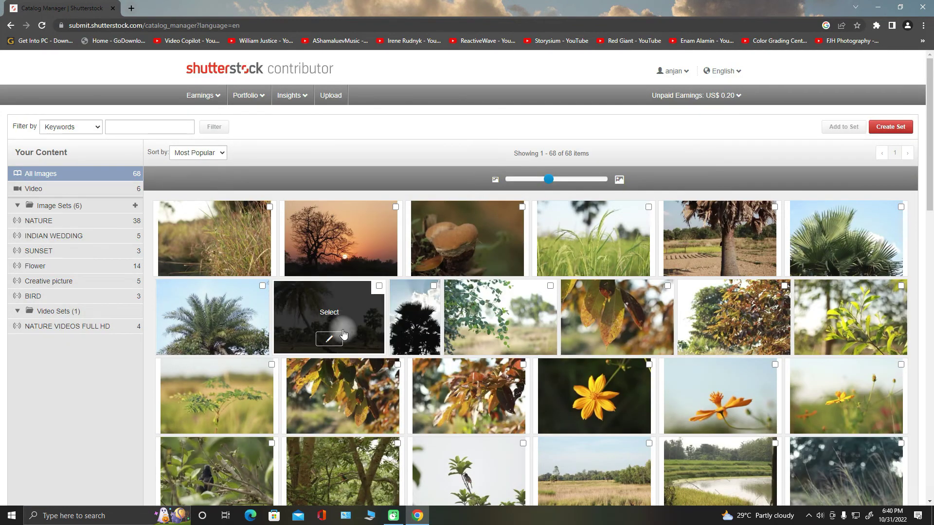
# - Look over the catalog's images, collapse the Image Sets group, and collapse and re-expand the Video Sets group
pyautogui.scroll(-1, 932, 150)
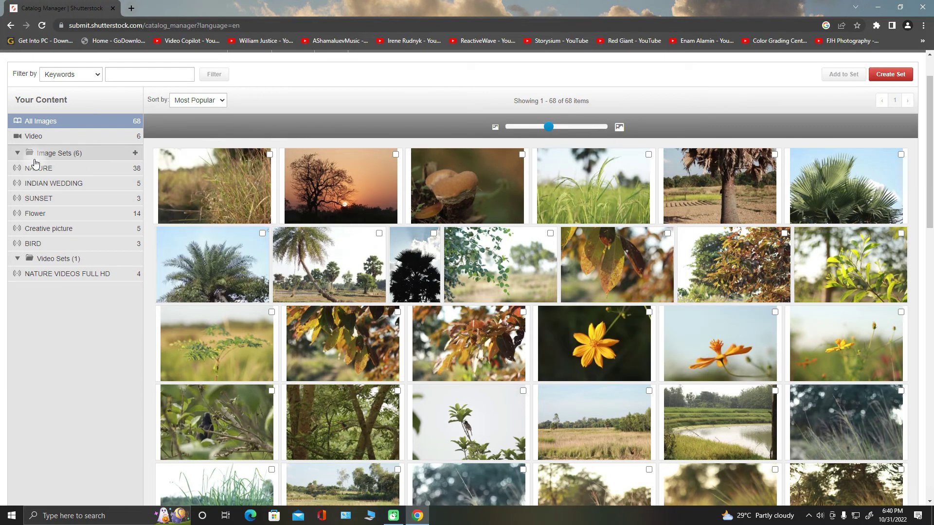
pyautogui.click(17, 153)
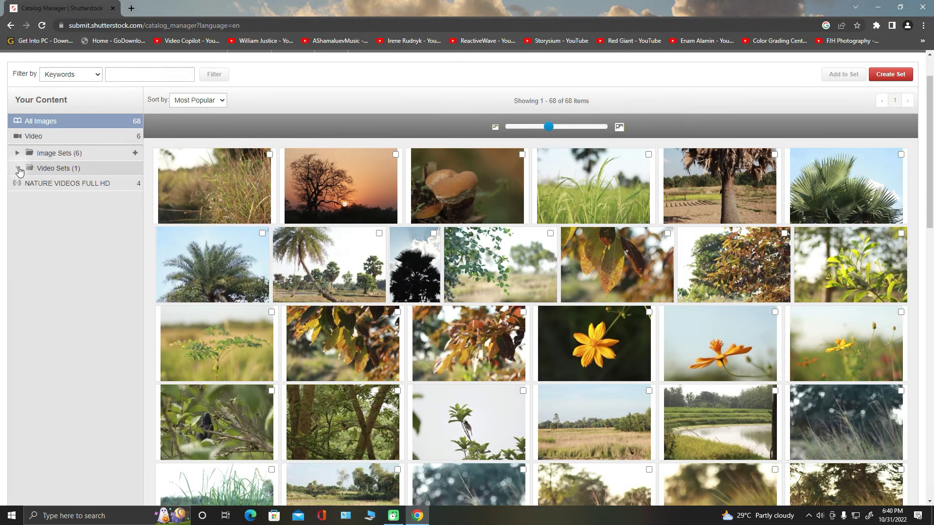
pyautogui.click(18, 169)
pyautogui.click(18, 169)
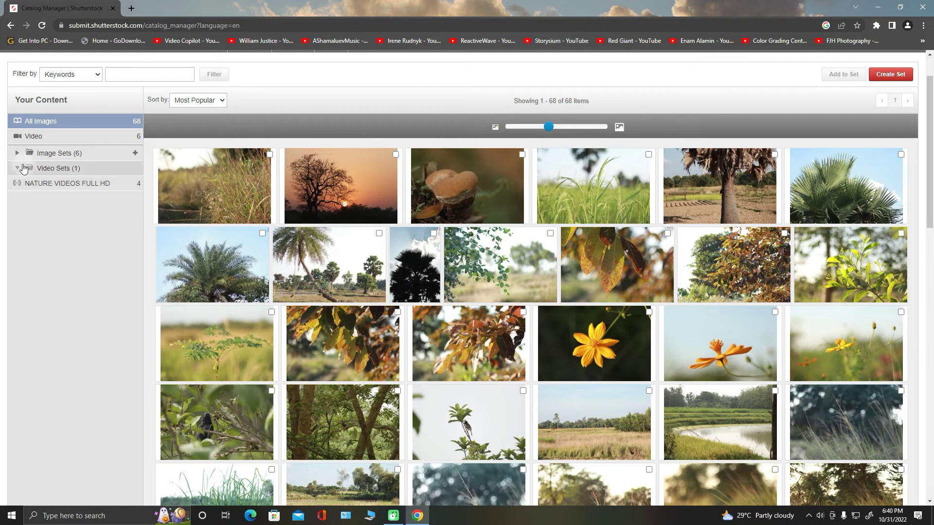
# - Collapse the Video Sets group, view the Flower image set, and return to the catalog's full image list
pyautogui.click(18, 168)
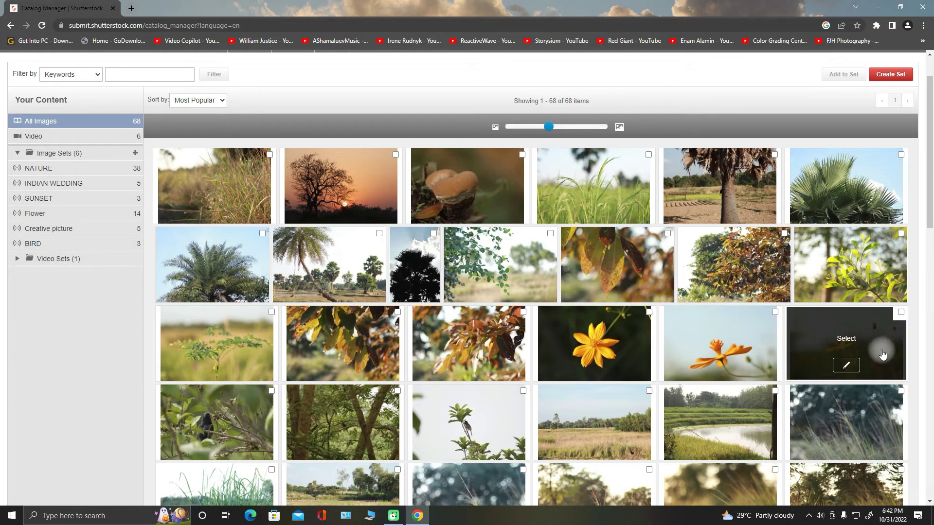
pyautogui.click(41, 217)
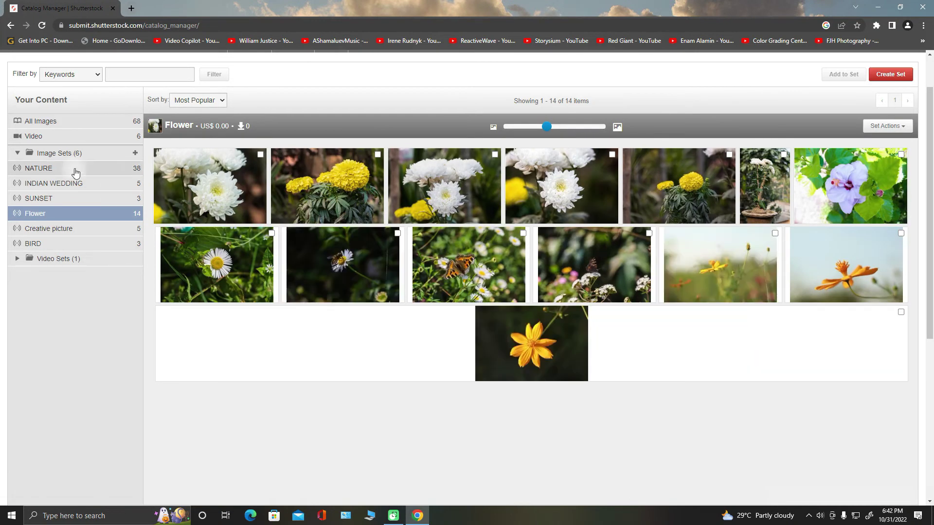
pyautogui.click(66, 153)
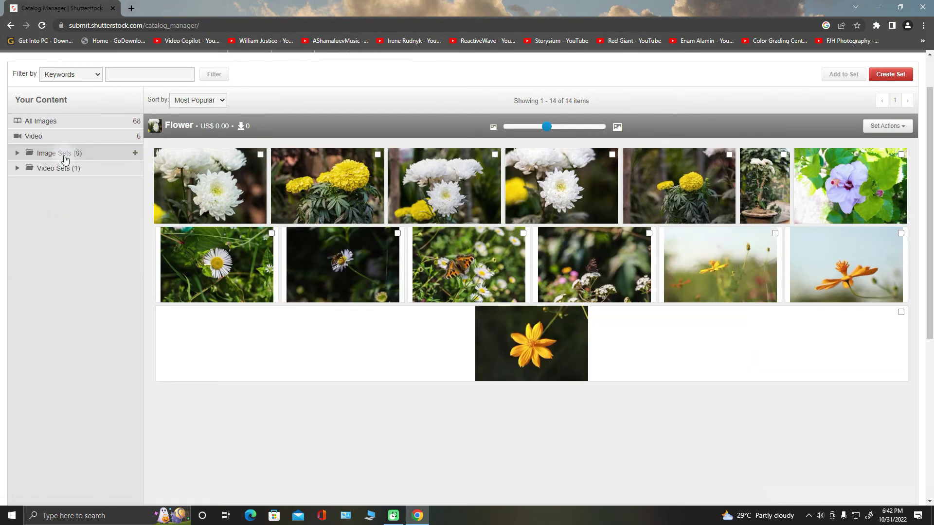
pyautogui.click(65, 125)
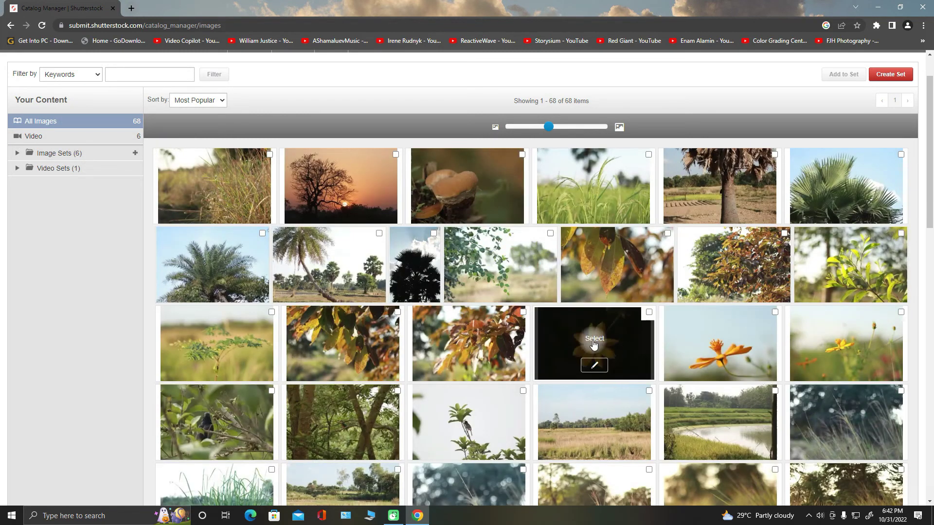
# - Expand the Image Sets group, select the yellow flower photo with the dark background, and view the SUNSET image set
pyautogui.click(17, 154)
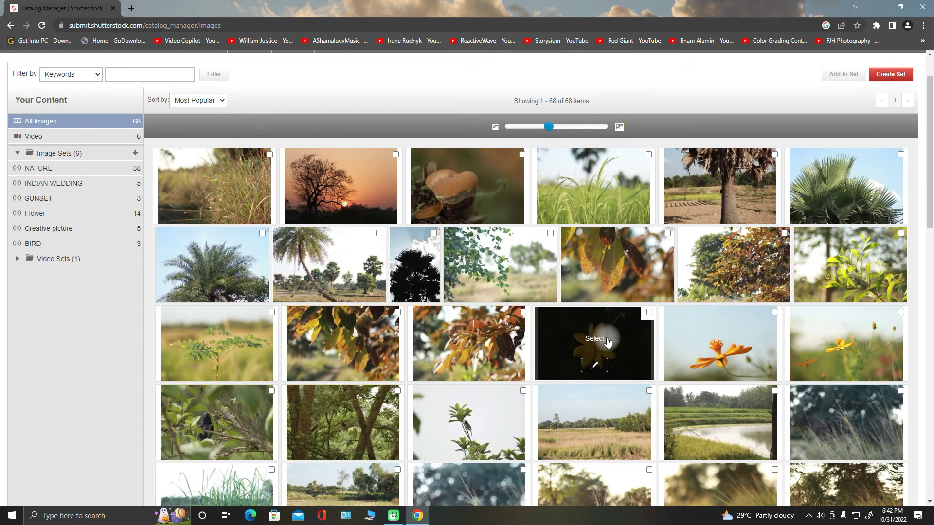
pyautogui.moveTo(608, 328); pyautogui.dragTo(627, 334)
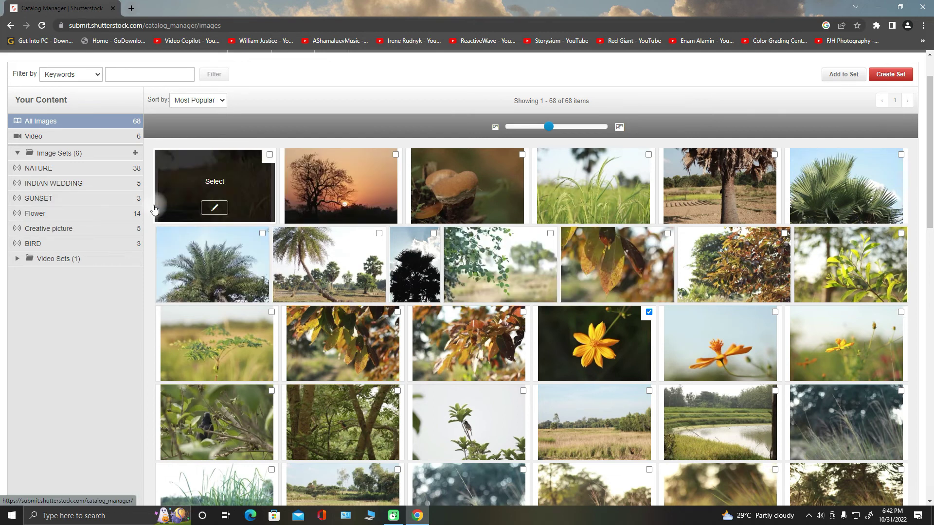
pyautogui.click(41, 199)
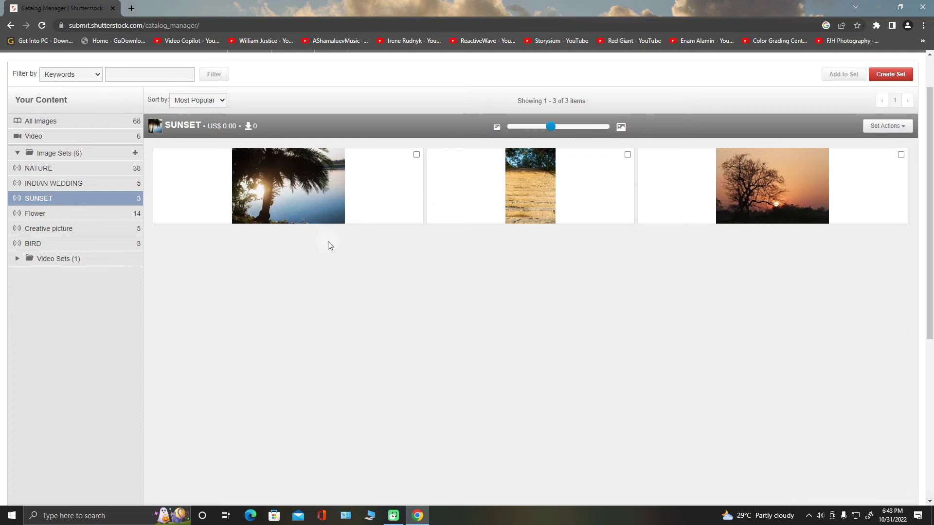
# - Collapse the Image Sets group and view the NATURE VIDEOS FULL HD set in Video Sets
pyautogui.click(56, 153)
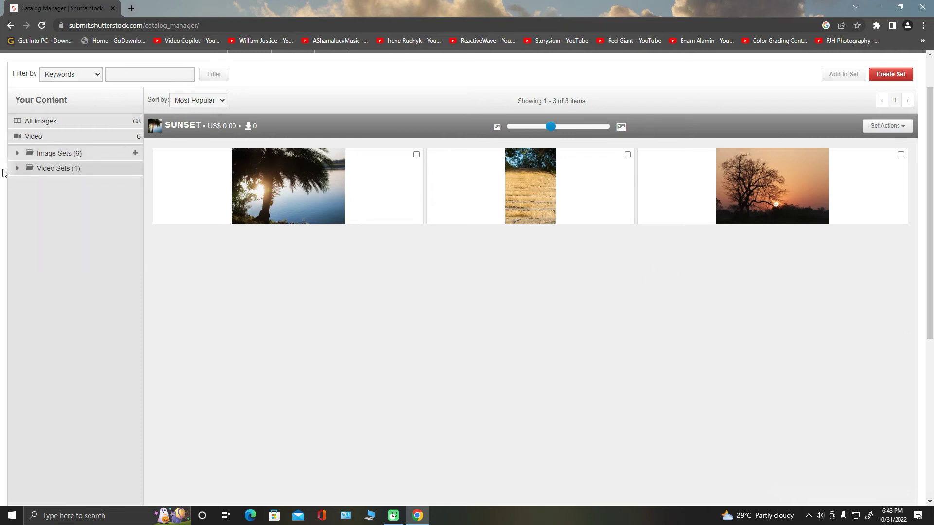
pyautogui.click(18, 170)
pyautogui.click(63, 185)
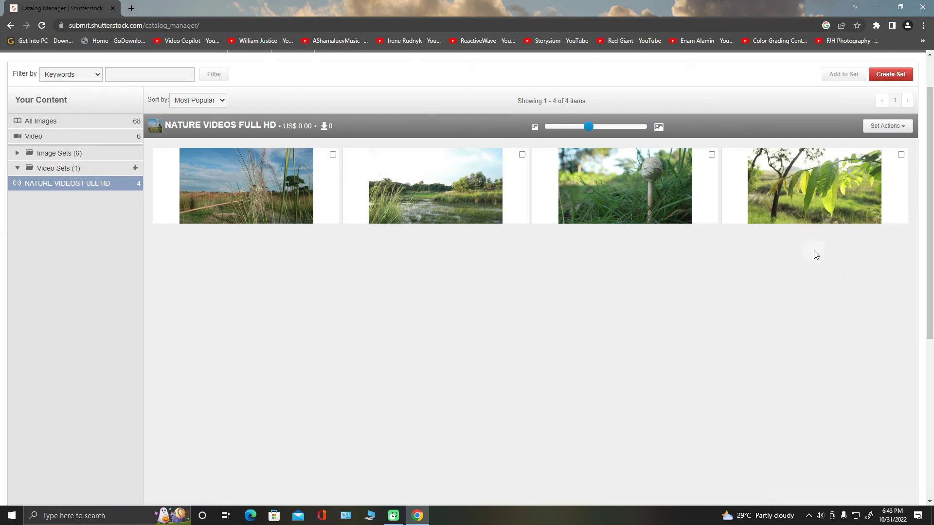
# - Return to the contributor dashboard and look through the recently reviewed videos for rejection reasons and approved clips
pyautogui.hotkey('alt', 'Left')
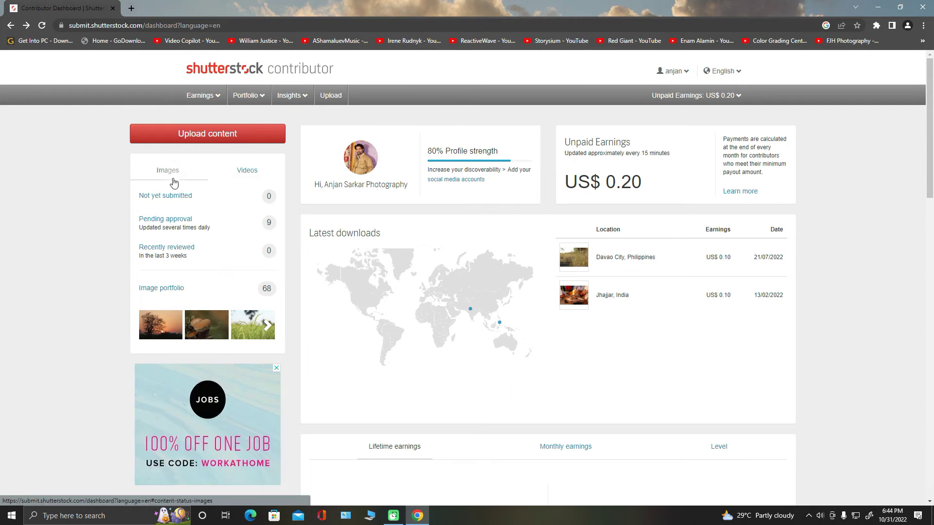
pyautogui.click(248, 173)
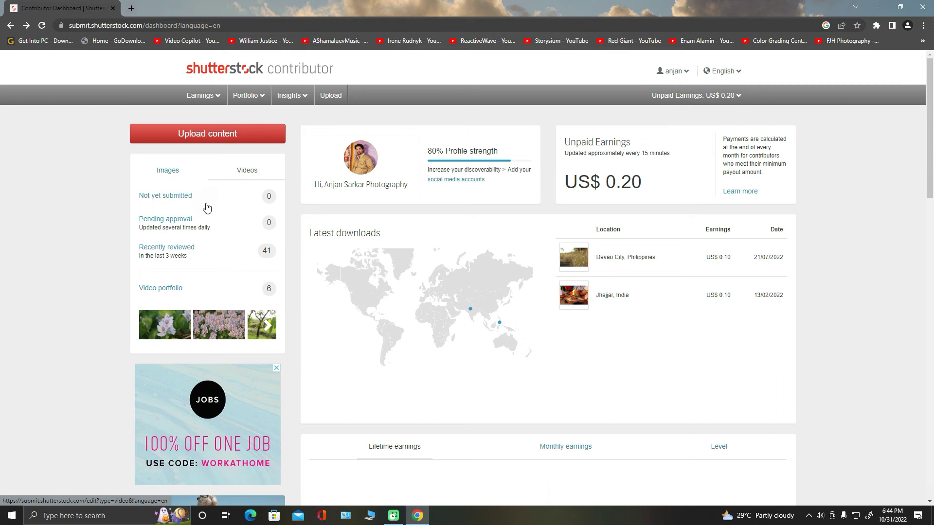
pyautogui.click(190, 250)
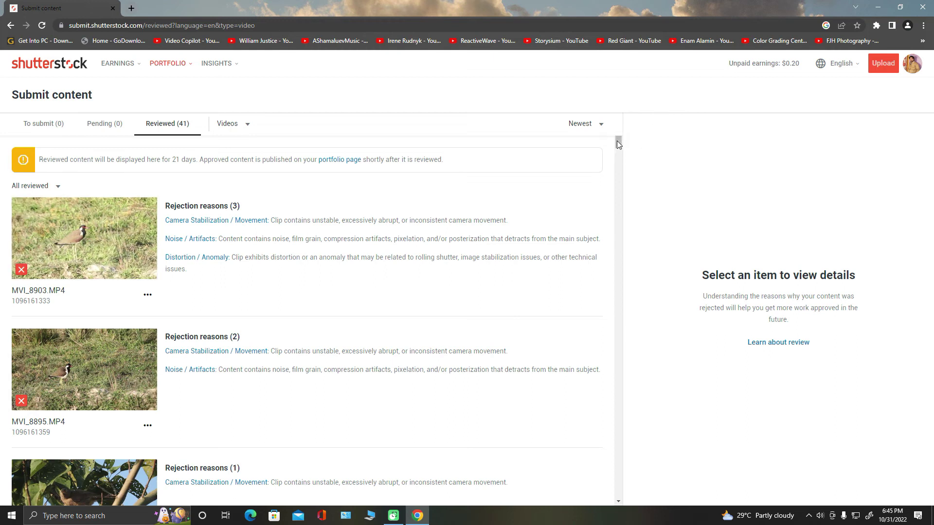
pyautogui.moveTo(617, 144); pyautogui.dragTo(620, 468)
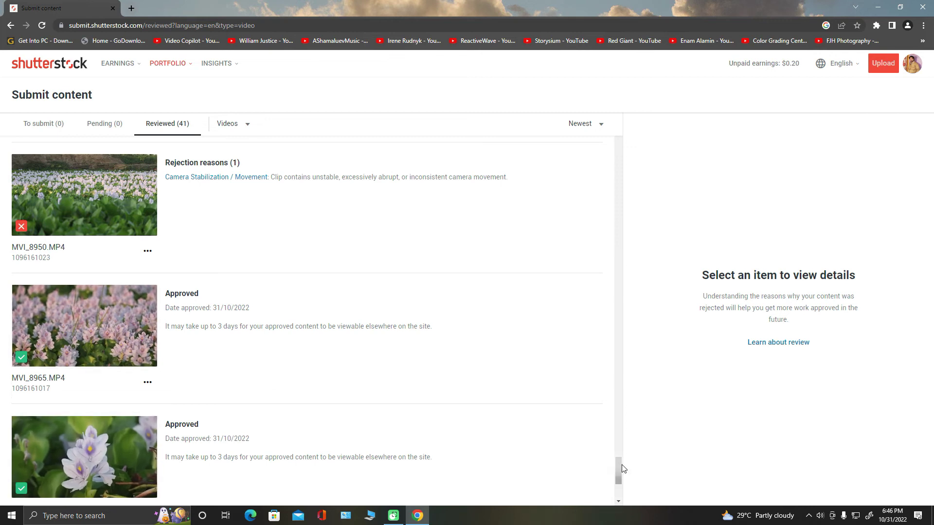
pyautogui.scroll(-1, 621, 470)
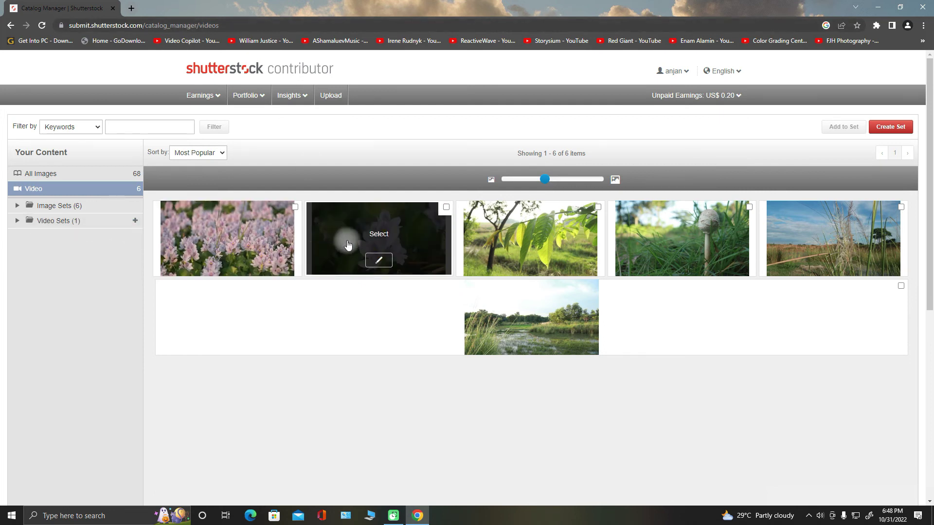
# - Add the pink flower field and purple flower close-up videos to the NATURE VIDEOS FULL HD set and open that set
pyautogui.click(312, 306)
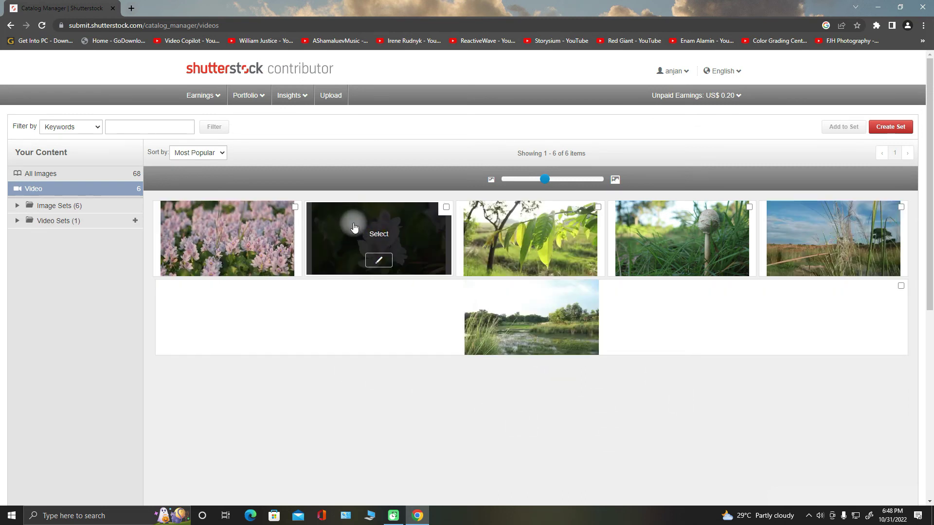
pyautogui.click(17, 220)
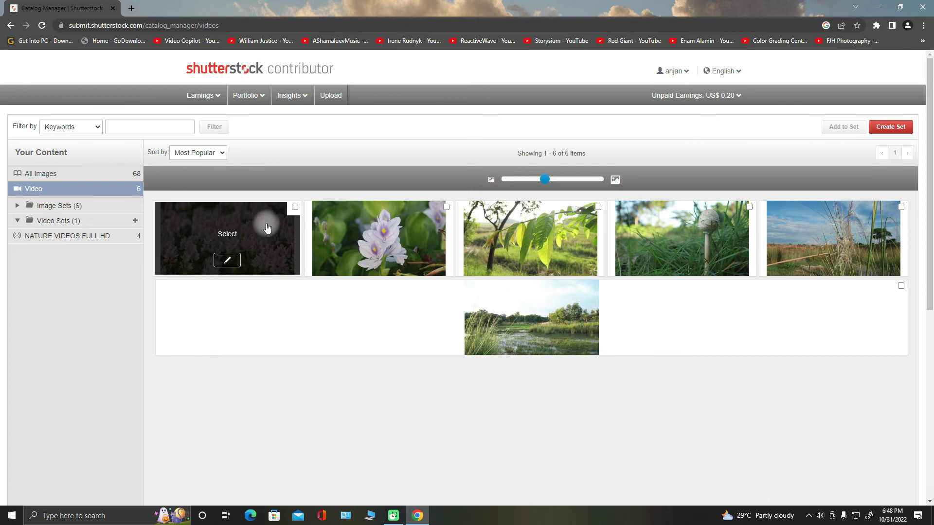
pyautogui.moveTo(267, 227); pyautogui.dragTo(75, 235)
pyautogui.moveTo(372, 225); pyautogui.dragTo(104, 236)
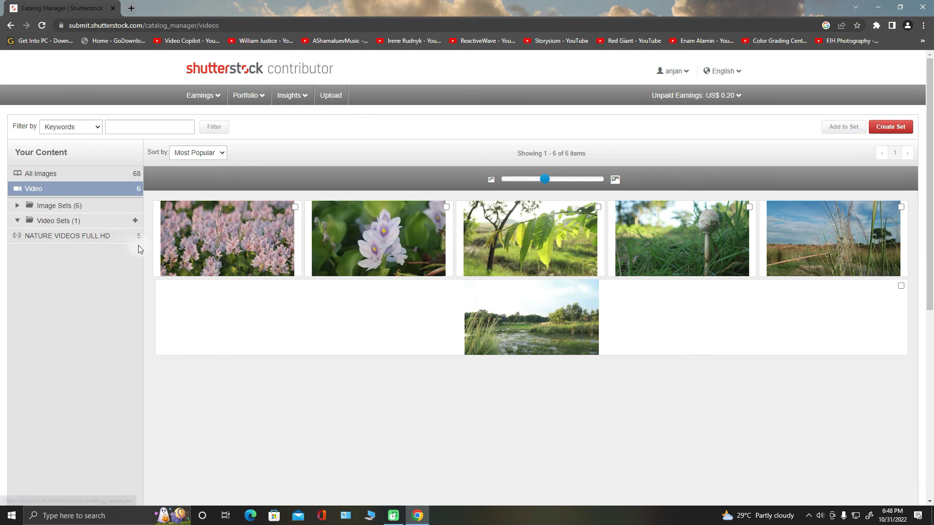
pyautogui.click(75, 237)
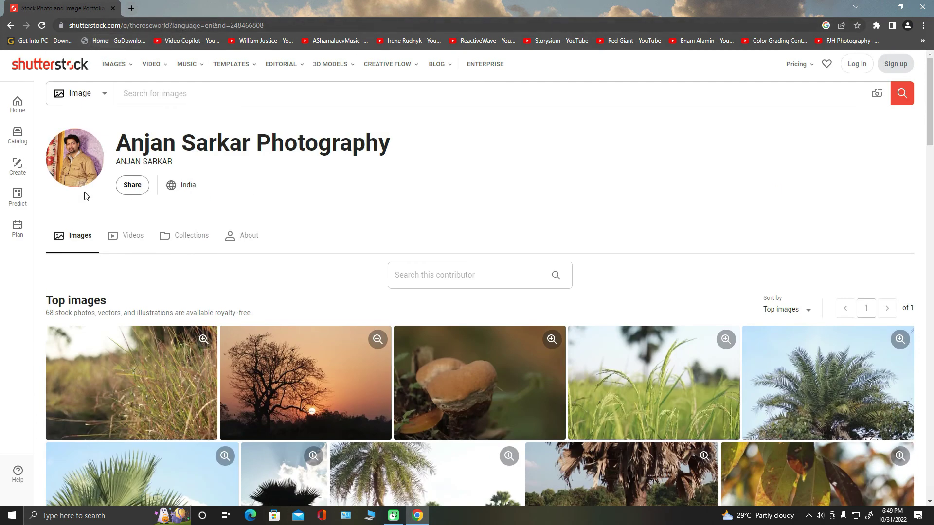
# - Look over the videos in the public portfolio, preview the pink flower field clip, and close the preview
pyautogui.click(134, 238)
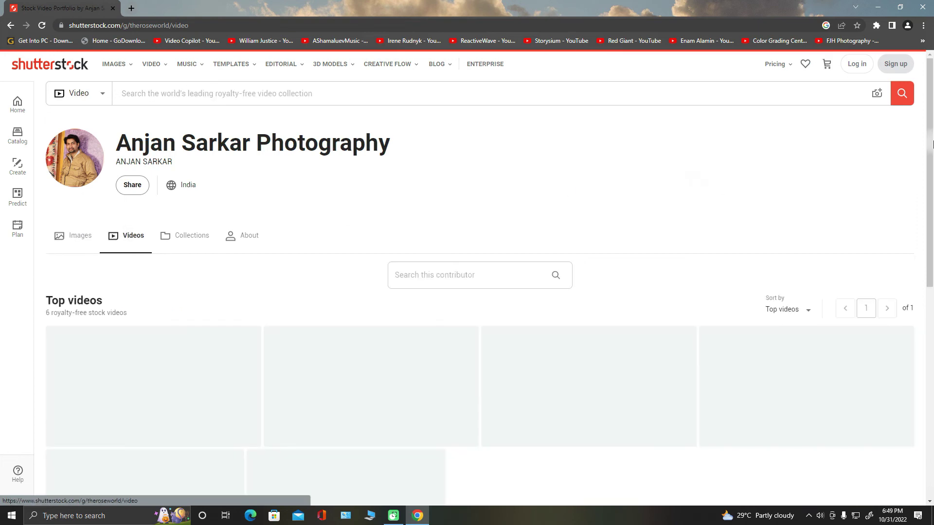
pyautogui.scroll(-4, 932, 252)
pyautogui.scroll(-1, 932, 252)
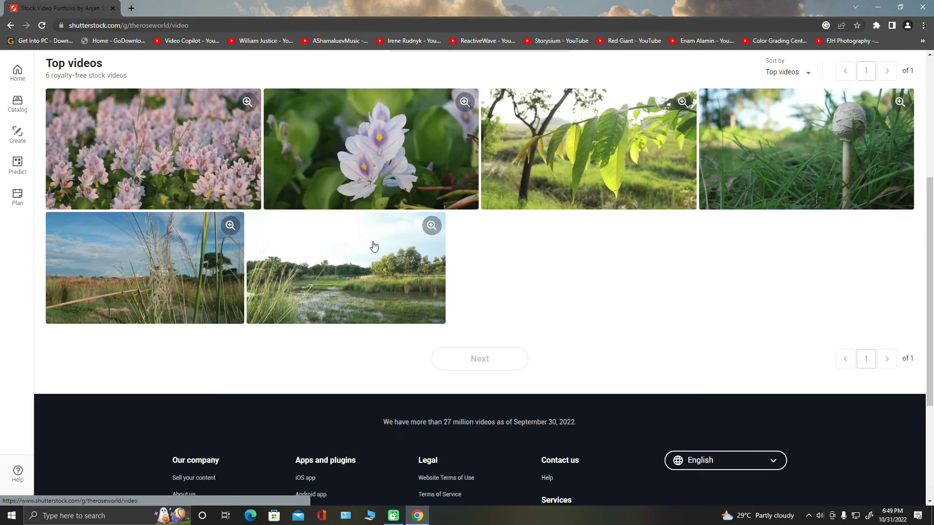
pyautogui.scroll(2, 932, 306)
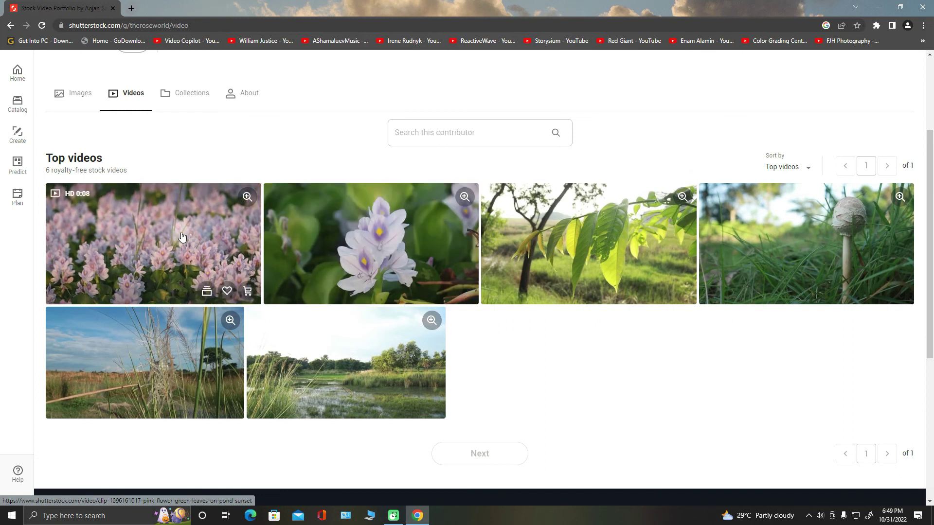
pyautogui.click(246, 197)
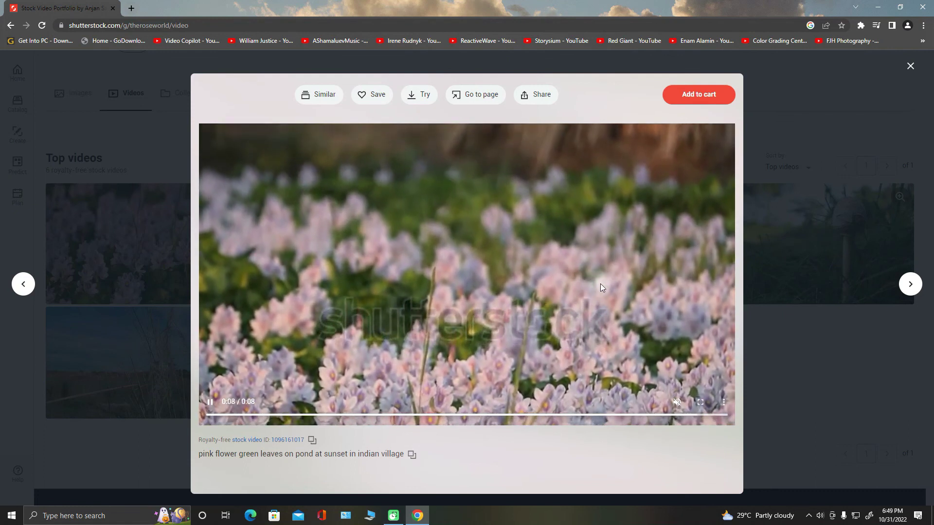
pyautogui.click(910, 66)
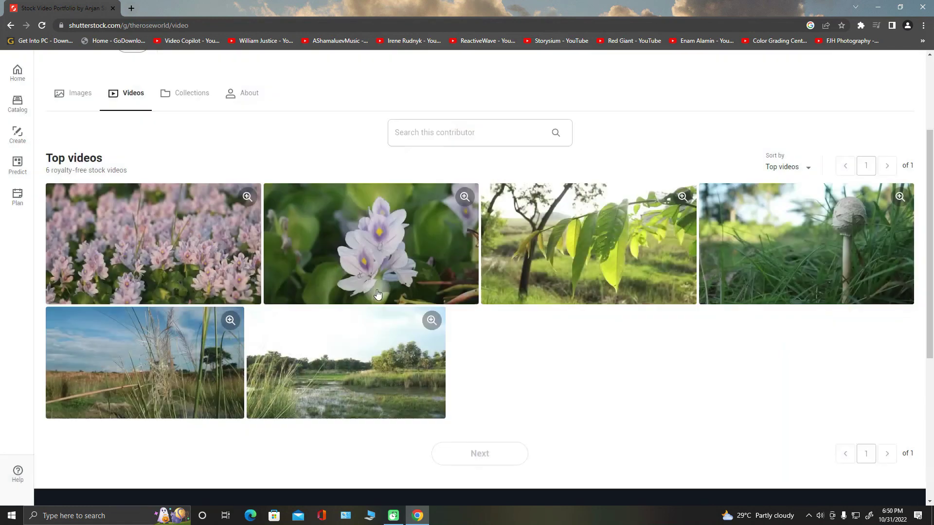
# - Open the purple flower close-up video's page, return to the portfolio, and close the clip's preview
pyautogui.click(461, 232)
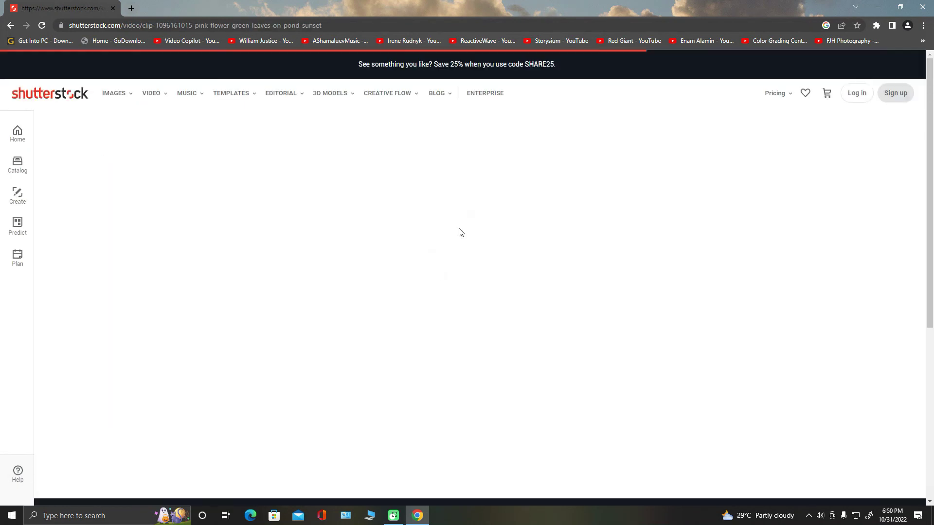
pyautogui.hotkey('alt', 'Left')
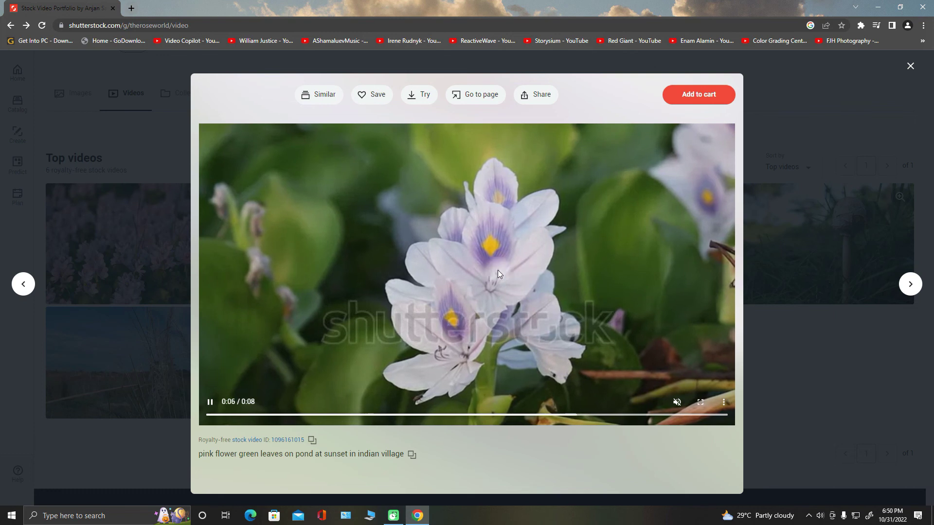
pyautogui.click(910, 68)
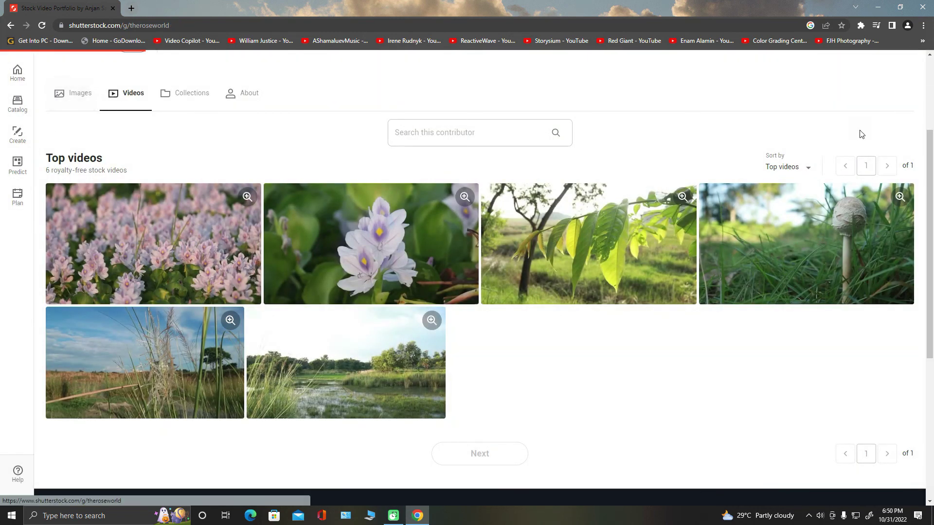
# - Look through the top images in the public portfolio
pyautogui.hotkey('alt', 'Left')
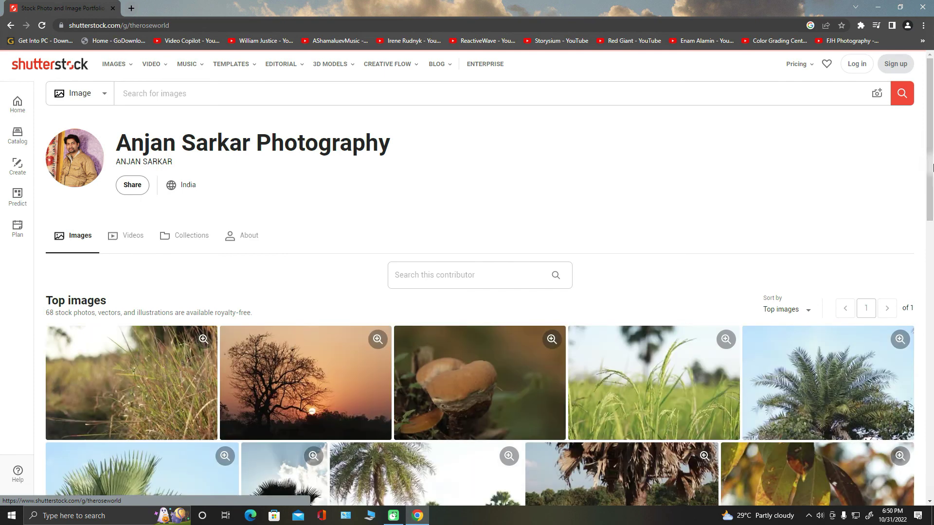
pyautogui.scroll(-6, 932, 167)
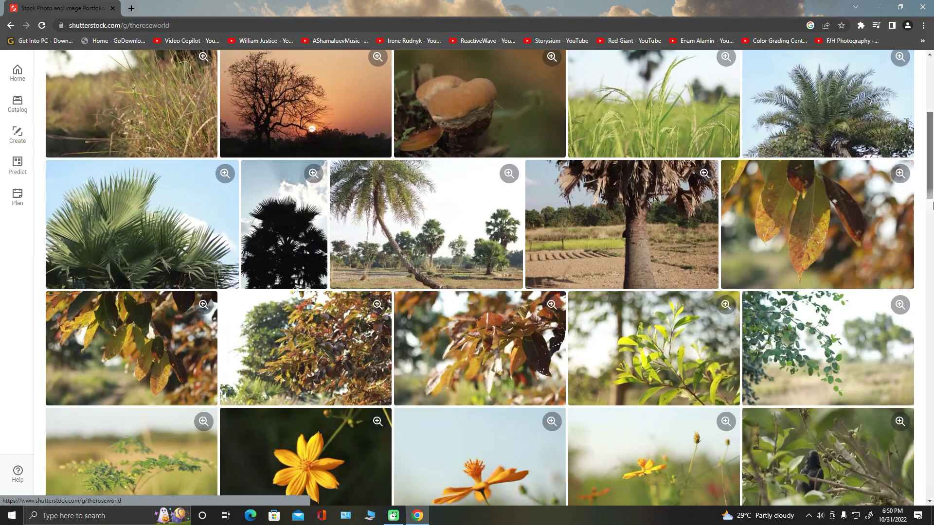
pyautogui.scroll(6, 932, 205)
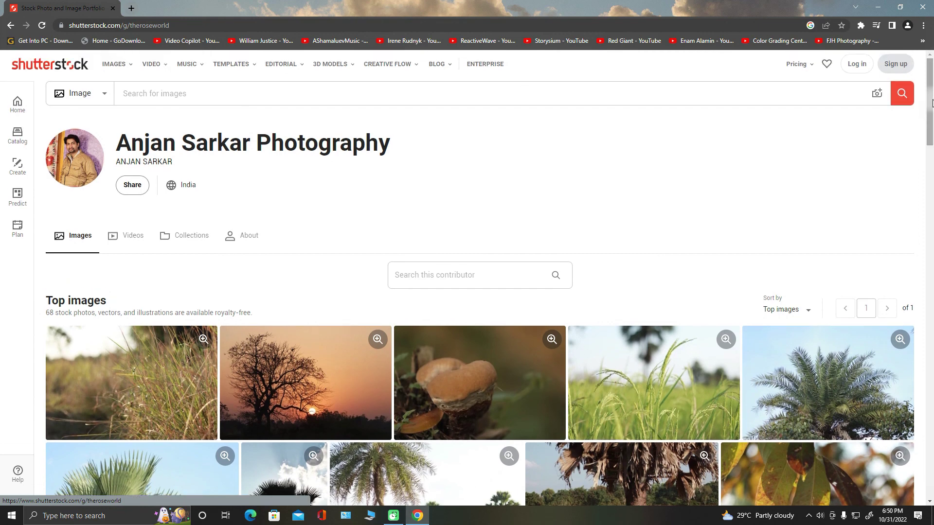
pyautogui.moveTo(932, 103); pyautogui.dragTo(932, 204)
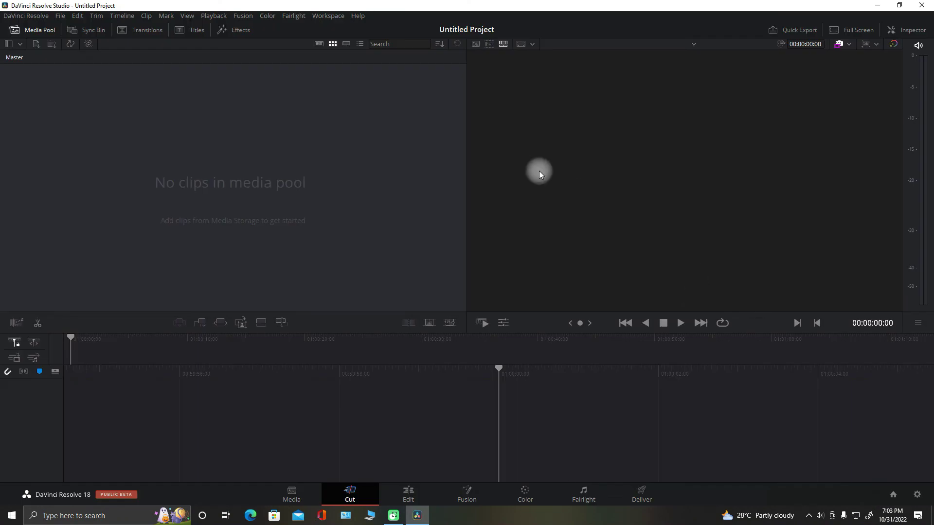
# - In DaVinci Resolve, switch to the Edit page and open the project settings
pyautogui.click(410, 496)
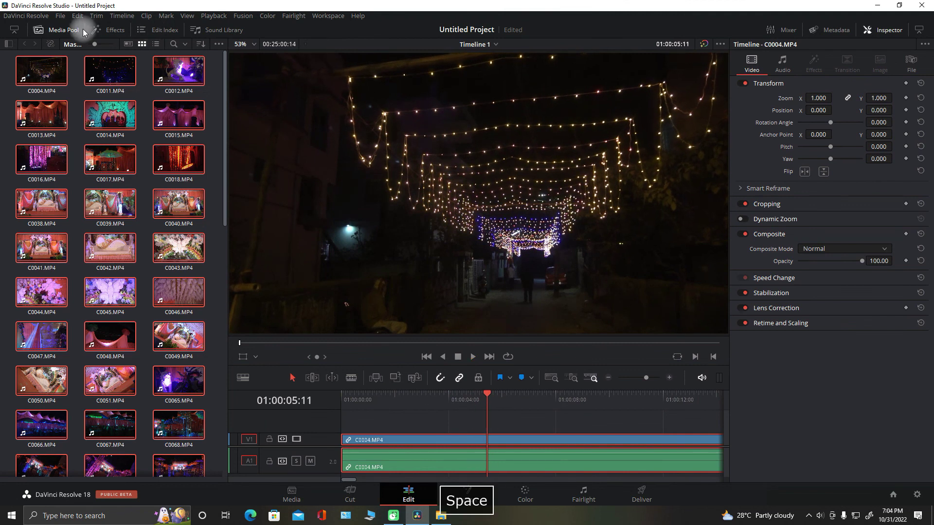
pyautogui.click(61, 16)
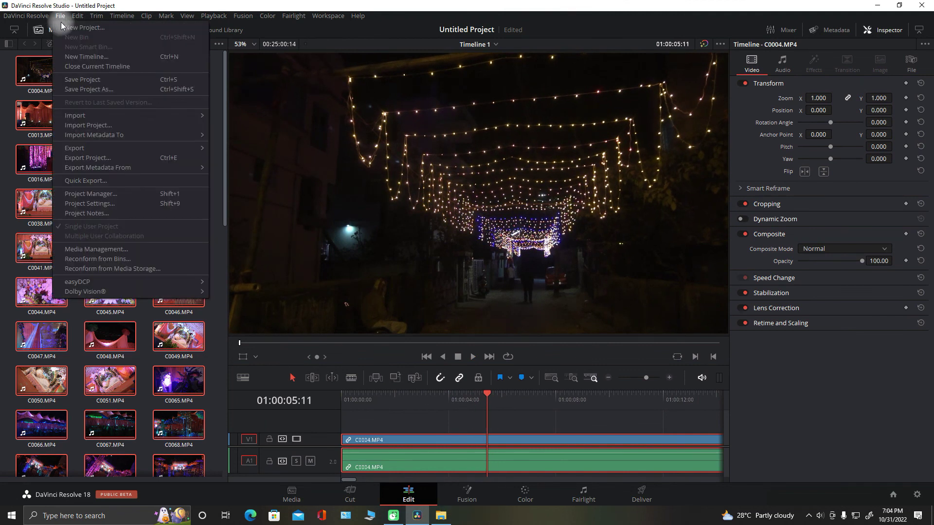
pyautogui.click(102, 204)
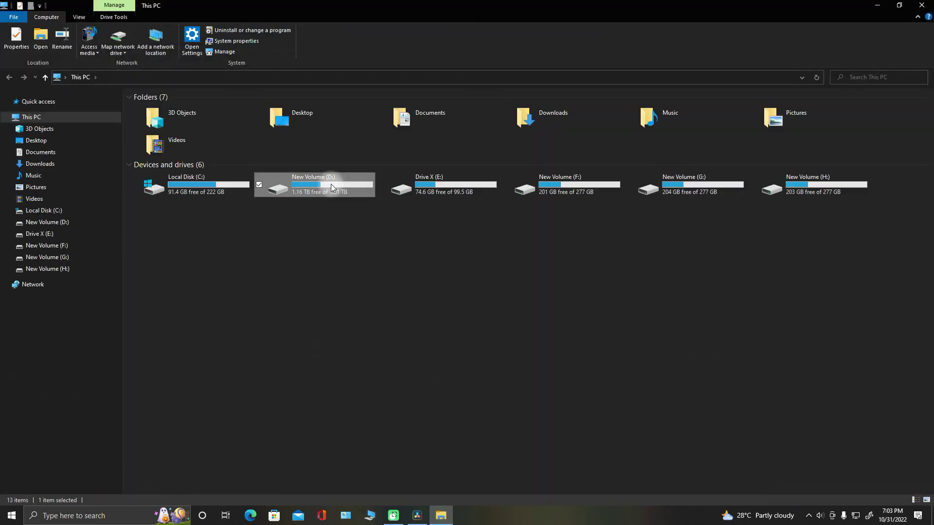
# - In File Explorer, open the New Volume (D:) drive
pyautogui.doubleClick(331, 188)
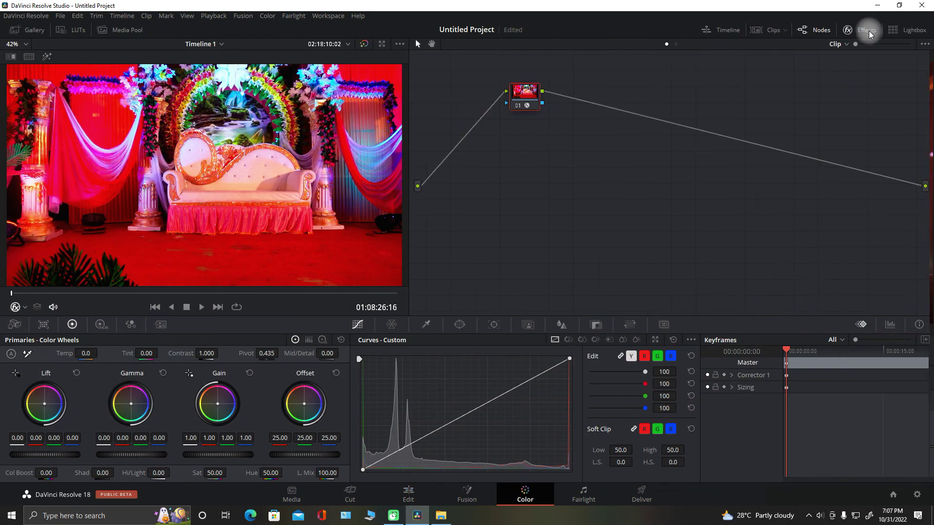
# - On DaVinci Resolve's Color page, remove the effect from node 01 and reposition the node
pyautogui.rightClick(528, 92)
pyautogui.click(568, 102)
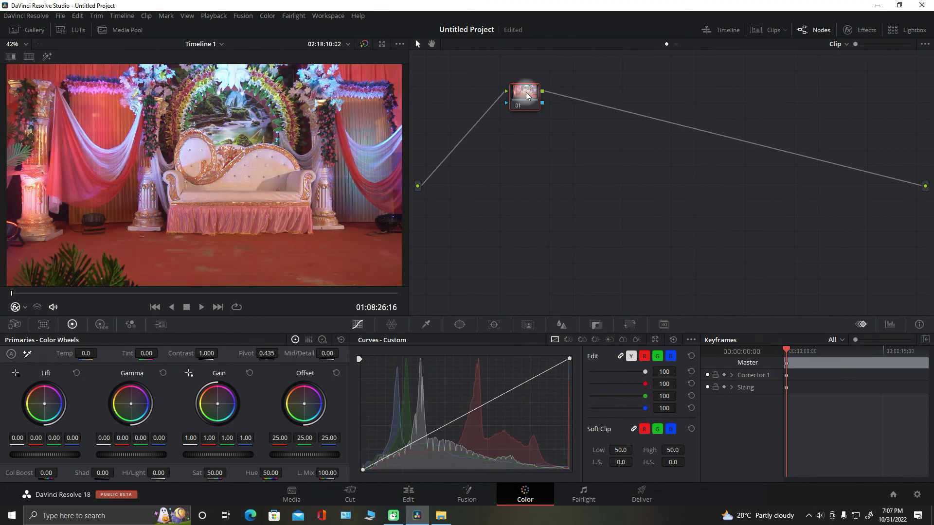
pyautogui.moveTo(524, 95); pyautogui.dragTo(445, 75)
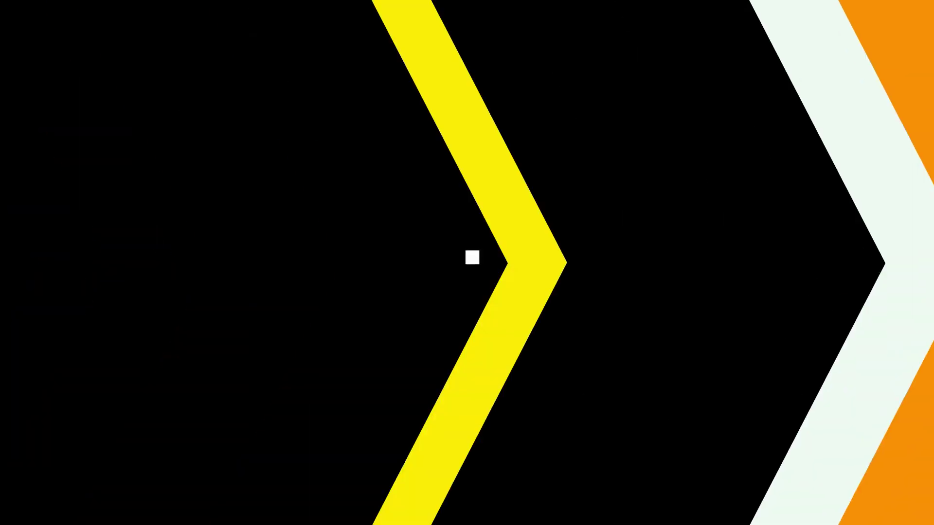